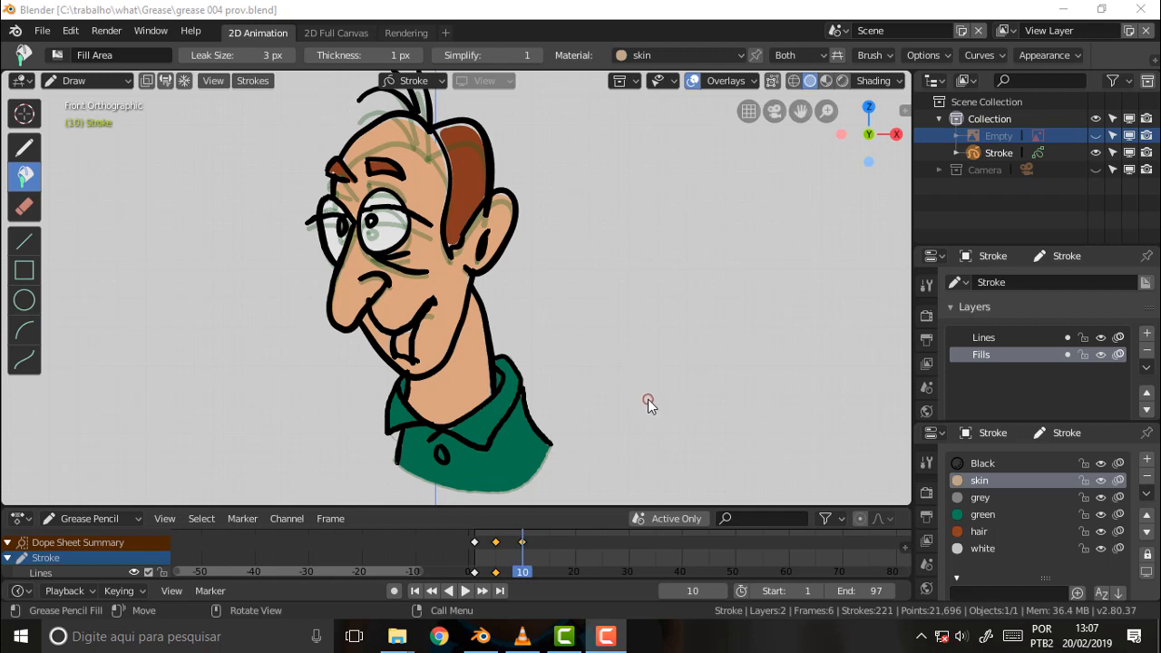
Step: Switch to VLC and skim the Grease Pencil tutorial video, examining its line art, colouring, onion skinning and camera animation parts
left_click(521, 636)
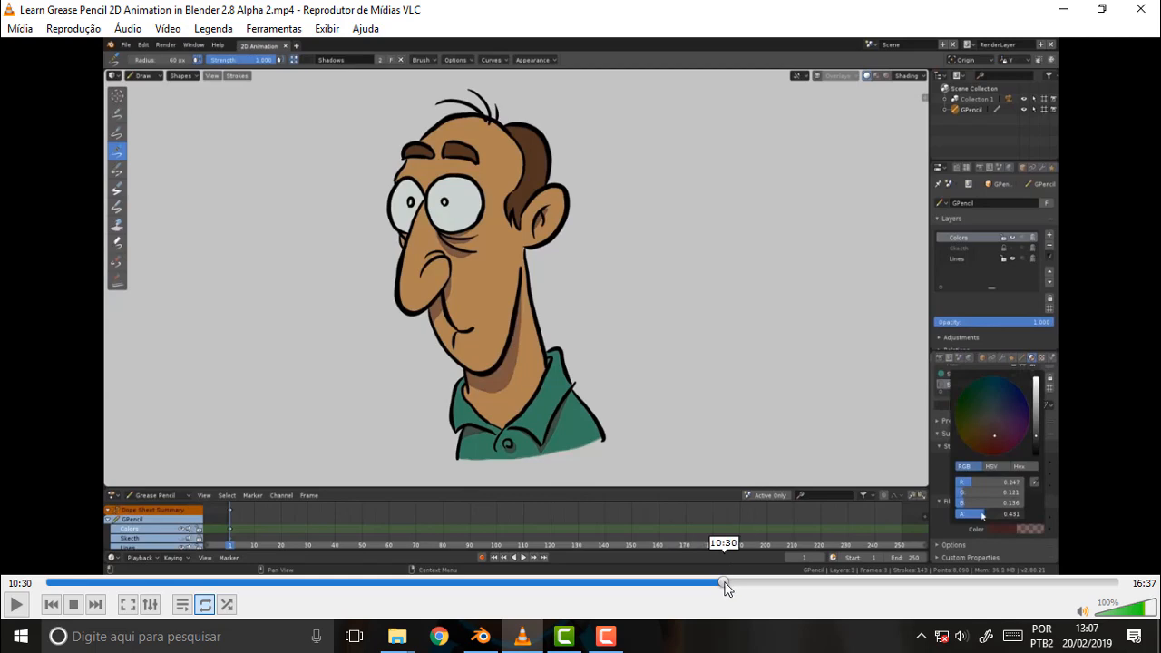
mouse_move(725, 585)
left_mouse_down()
mouse_move(435, 610)
mouse_move(610, 611)
left_mouse_up()
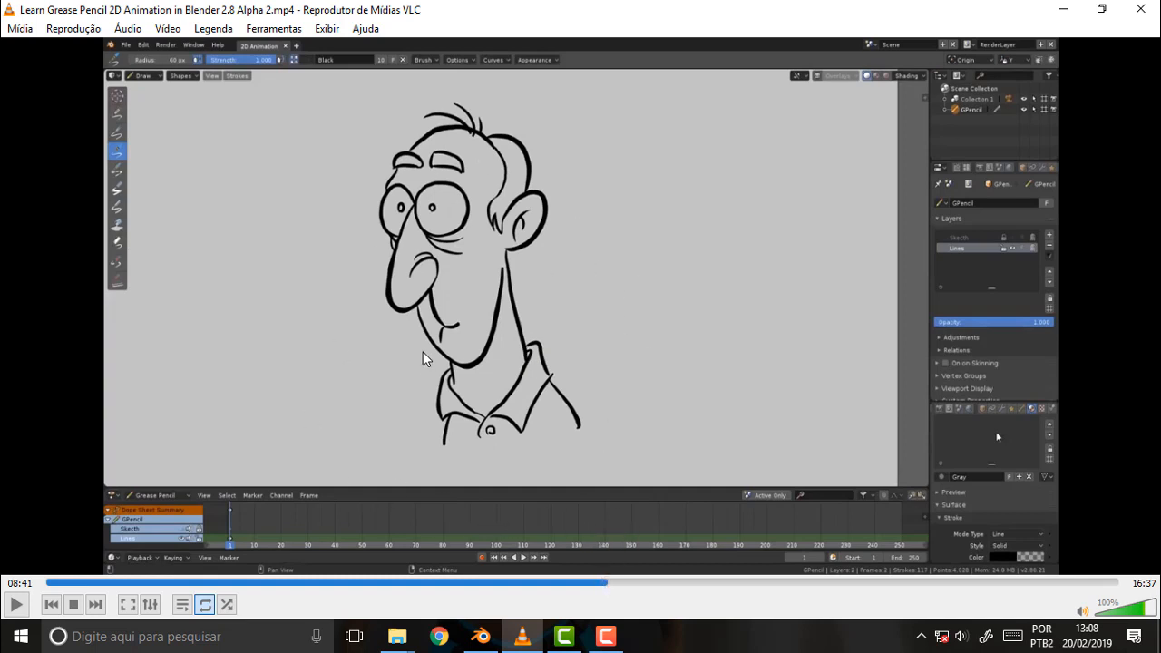
mouse_move(606, 588)
left_mouse_down()
mouse_move(679, 588)
mouse_move(750, 614)
left_mouse_up()
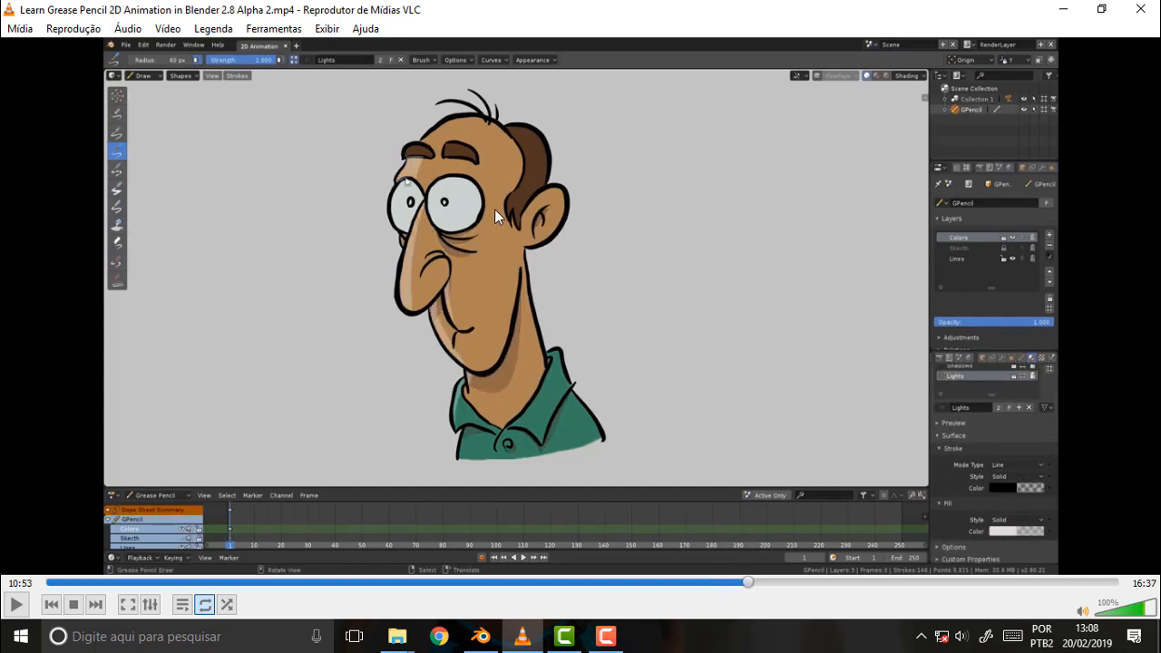
left_click(772, 584)
mouse_move(772, 583)
left_mouse_down()
mouse_move(925, 601)
mouse_move(910, 596)
left_mouse_up()
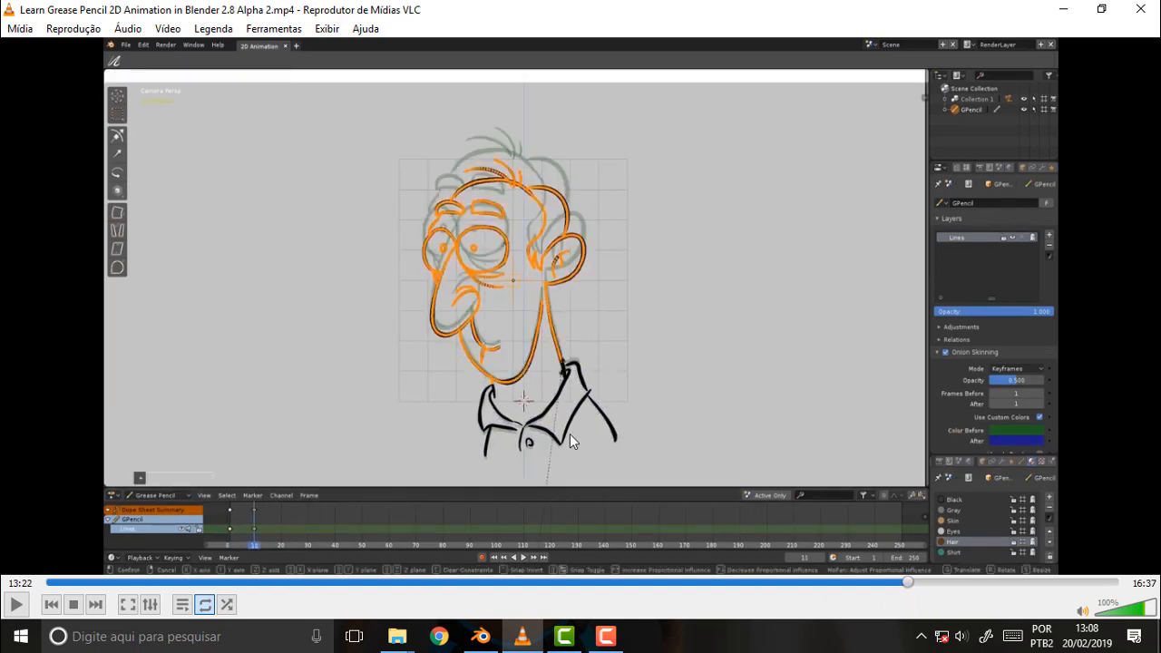
left_click(908, 581)
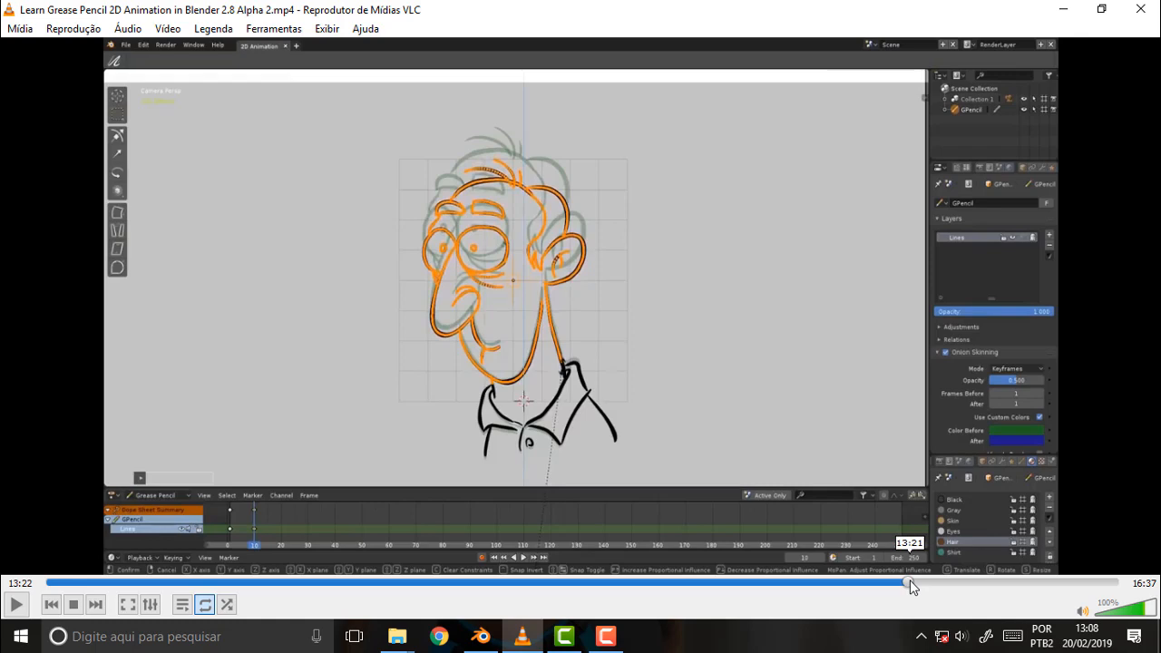
left_click_drag(910, 580, 1074, 614)
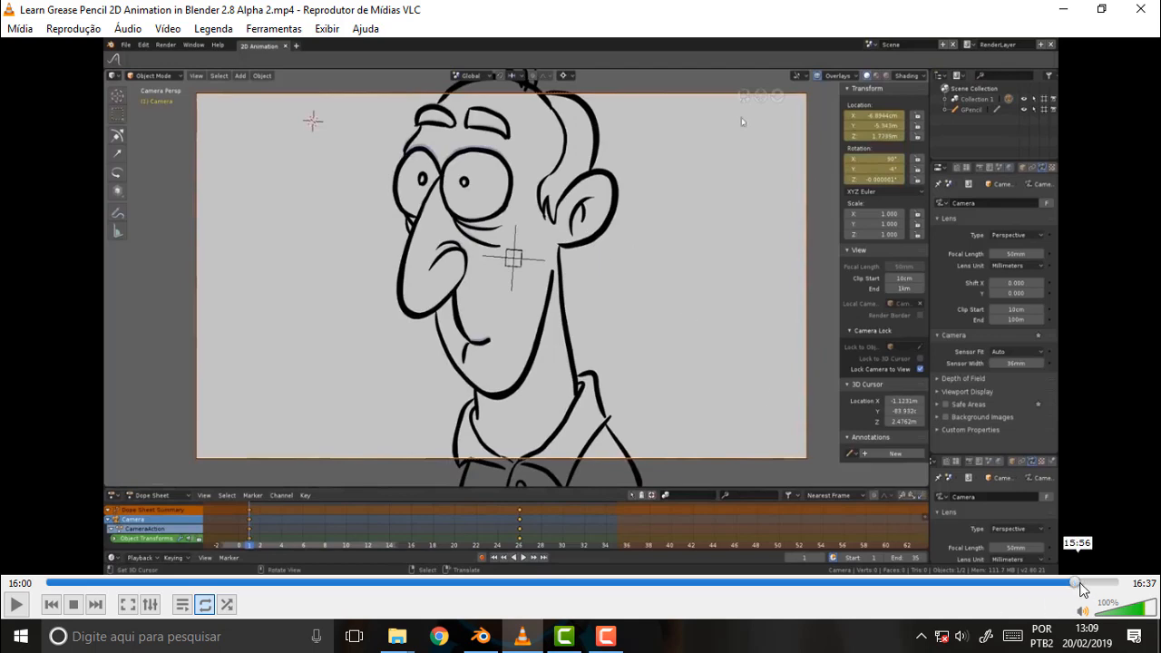
mouse_move(1080, 585)
left_mouse_down()
mouse_move(1114, 587)
mouse_move(1028, 603)
mouse_move(999, 585)
left_mouse_up()
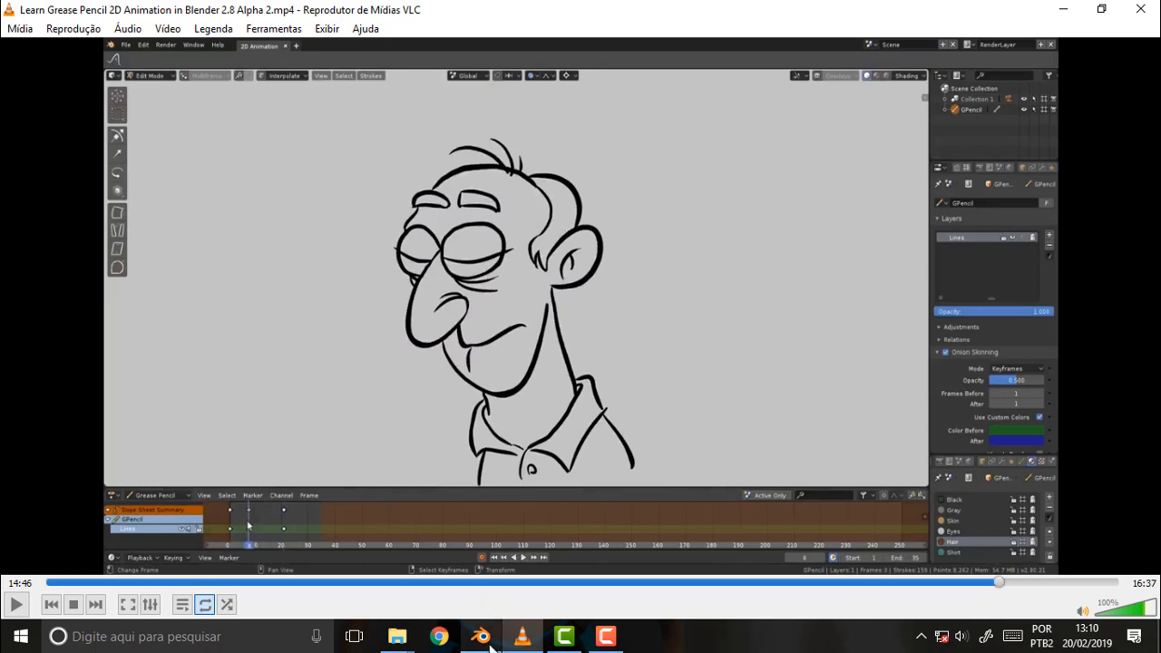
Step: Switch back to Blender and delete the Grease Pencil keyframe at frame 10
mouse_move(489, 640)
left_click(489, 592)
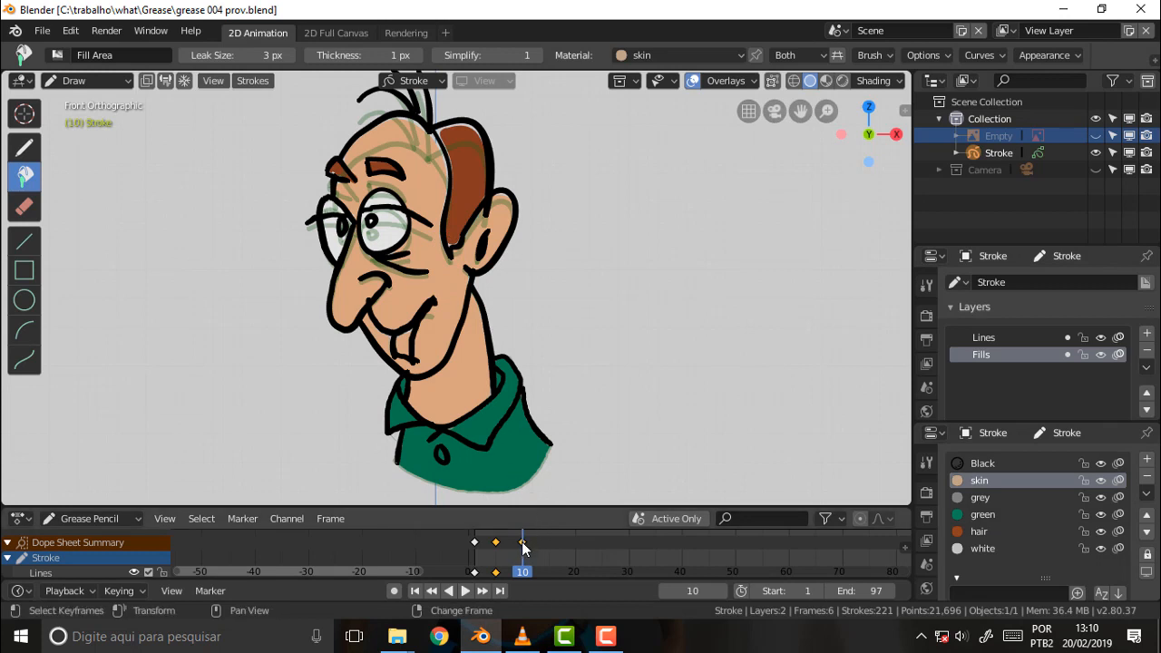
left_click(523, 543)
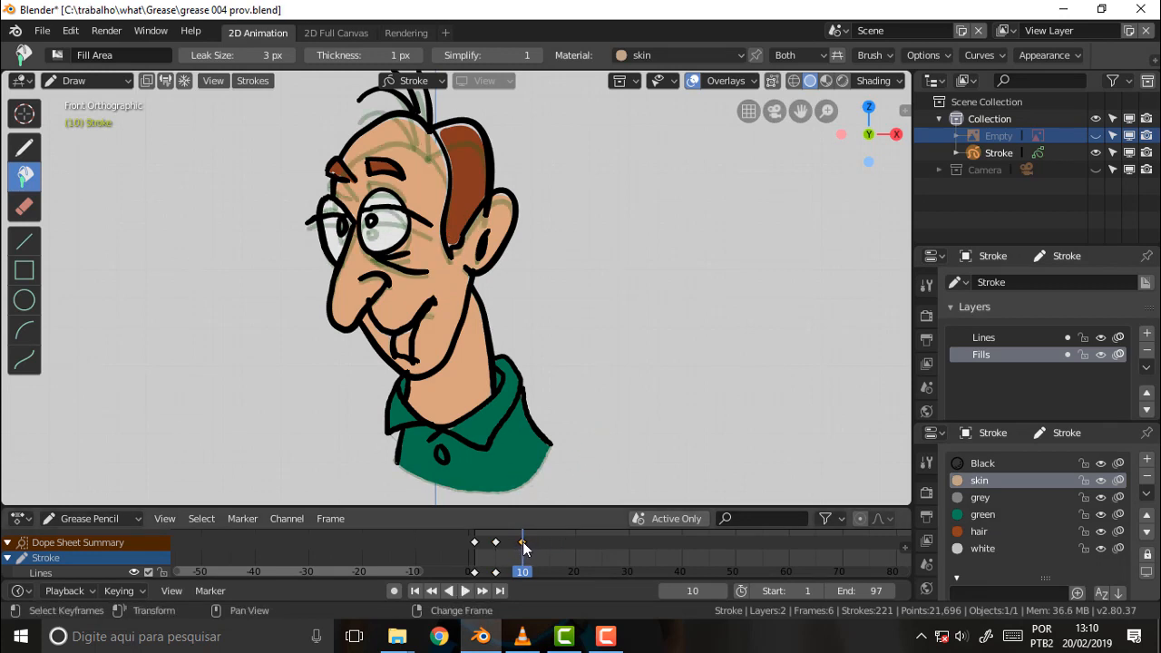
left_click_drag(522, 574, 553, 572)
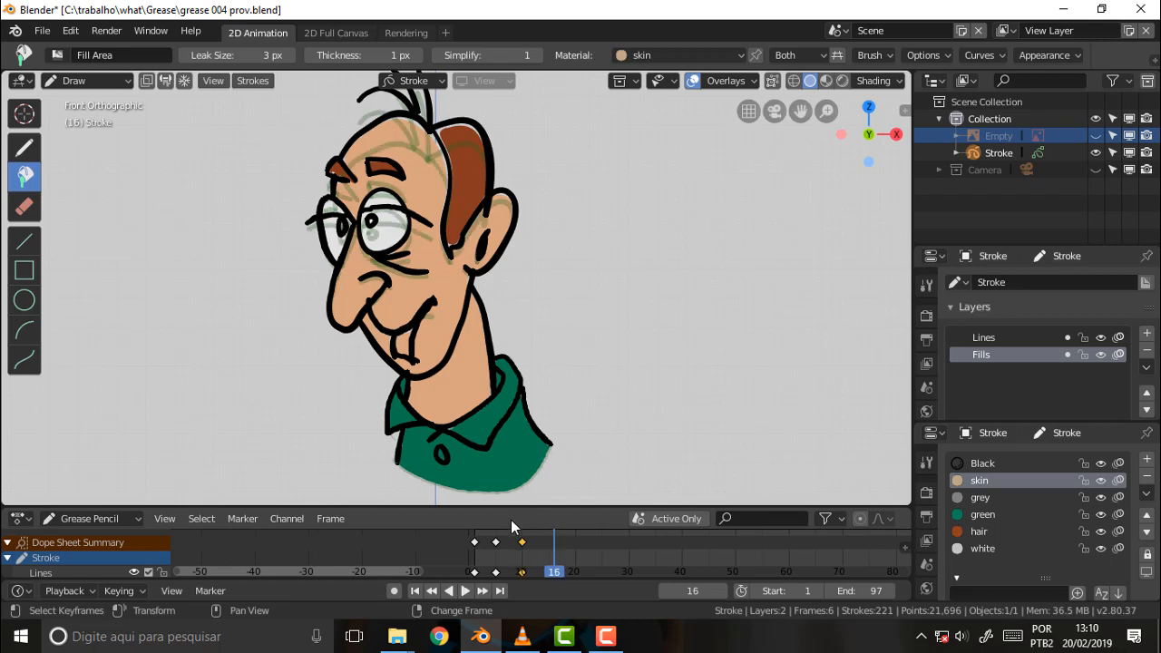
key("Down")
key("x")
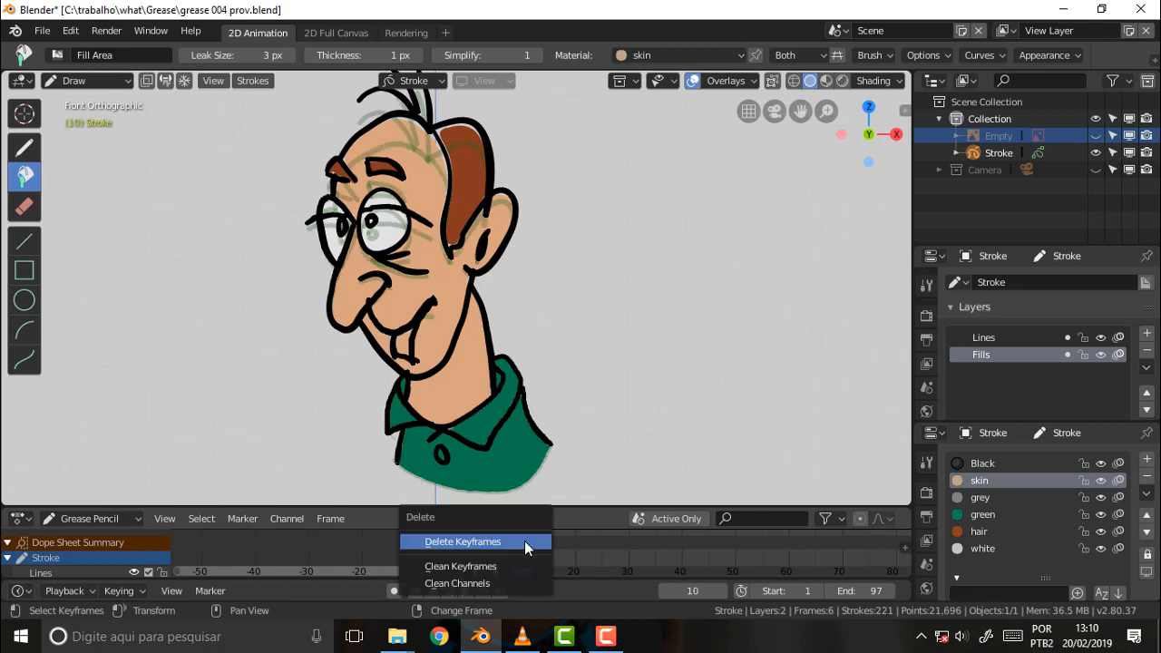
left_click(524, 546)
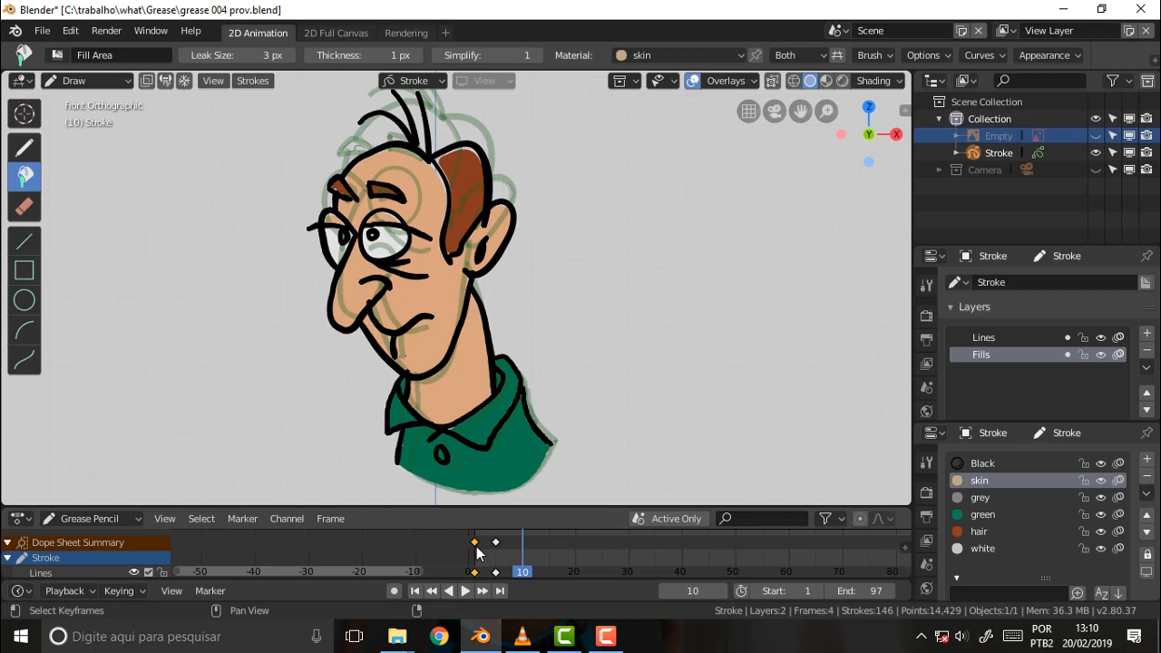
Step: Duplicate the first keyframe to frame 10 and play the animation to check it
key("shift+d")
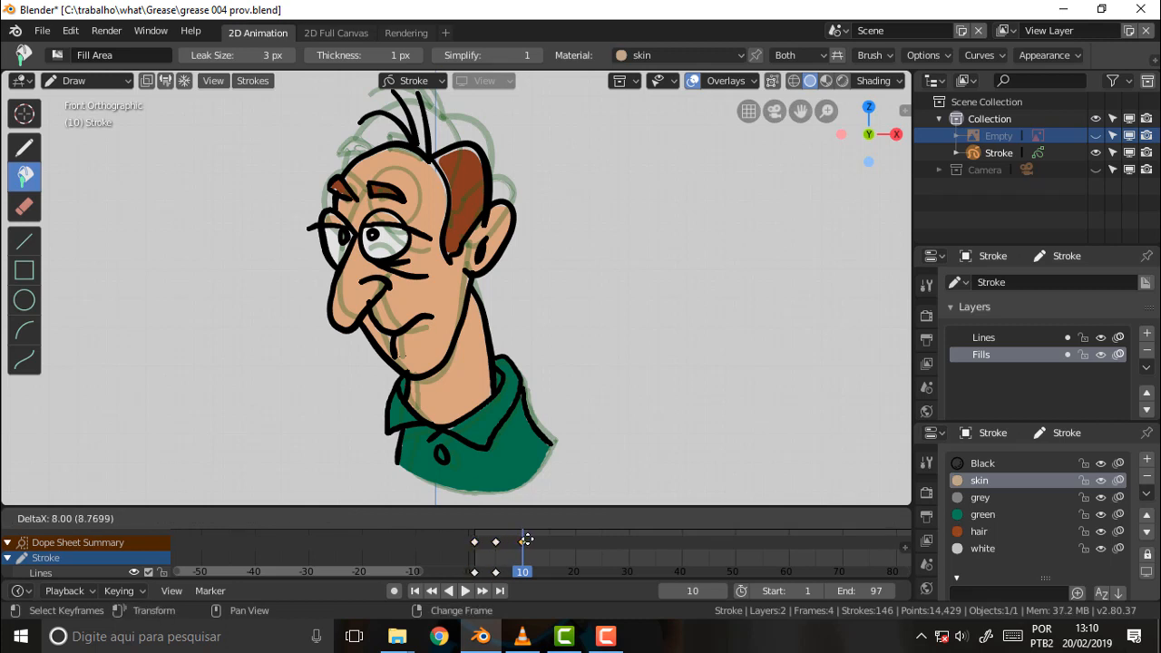
left_click(527, 540)
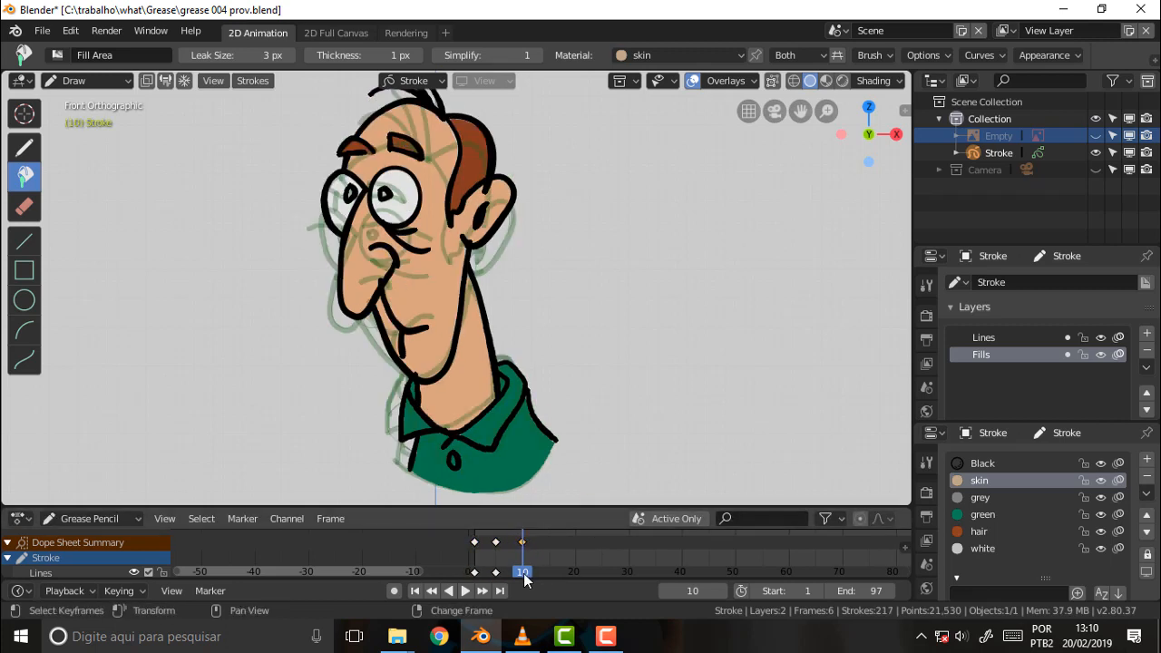
key("shift+ctrl+space")
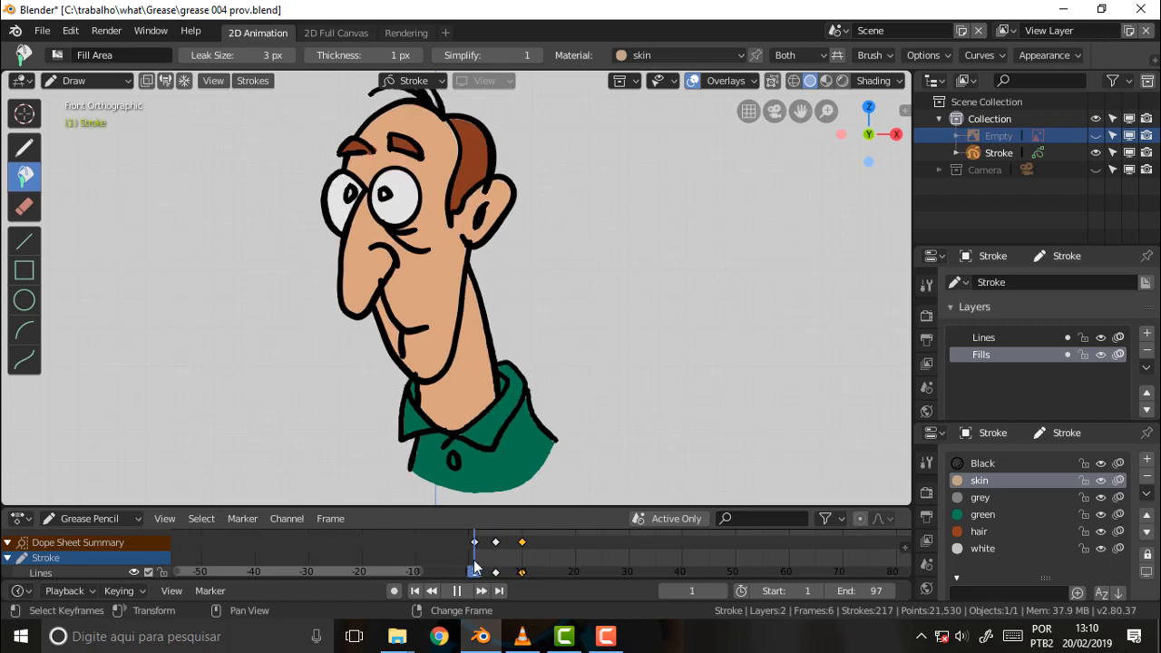
key("space")
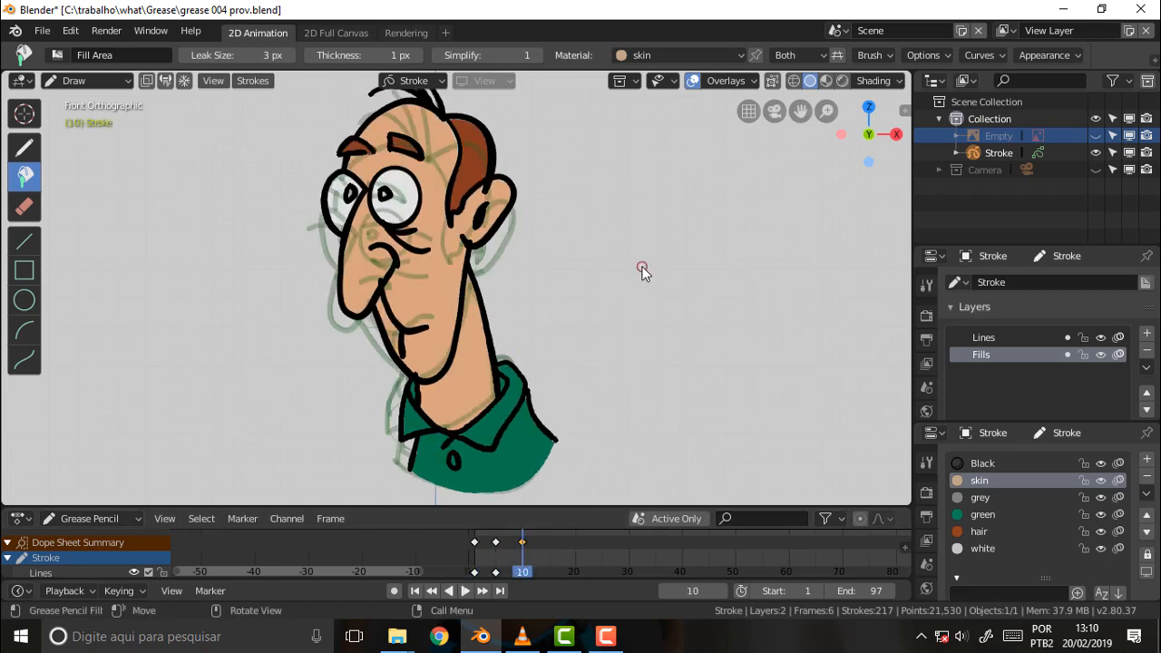
Step: In Edit Mode, box-select the head and neck strokes at frame 10 and enable proportional editing
scroll(588, 212, "down", 2)
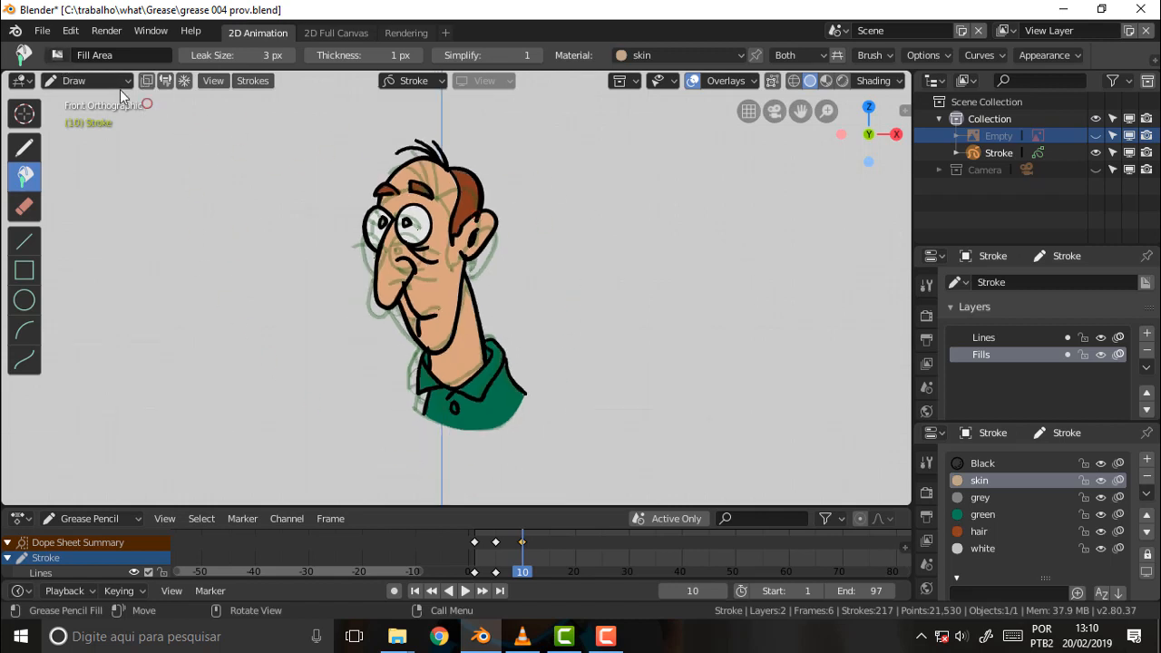
left_click(86, 80)
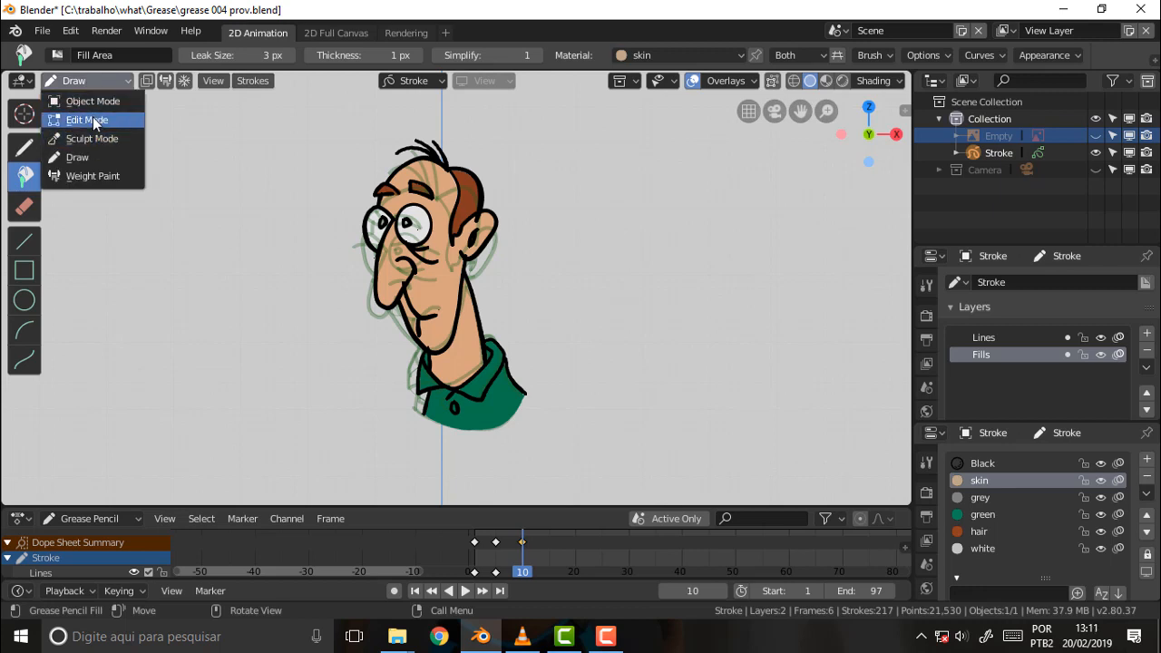
left_click(92, 119)
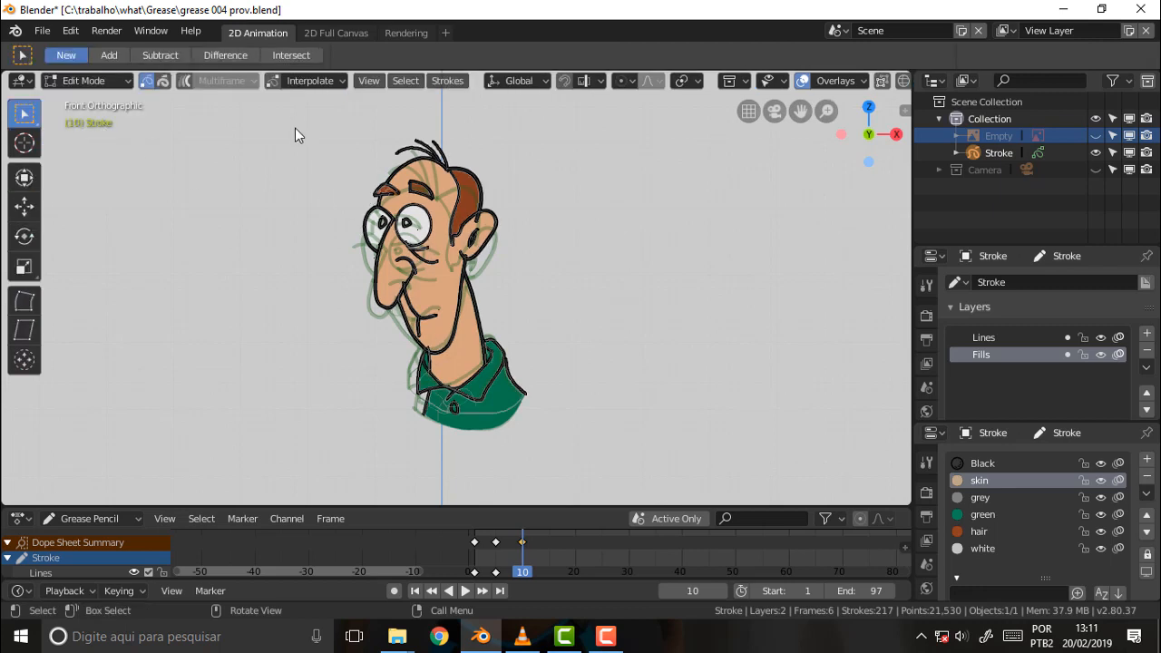
key("b")
mouse_move(311, 114)
left_mouse_down()
mouse_move(448, 326)
mouse_move(510, 361)
left_mouse_up()
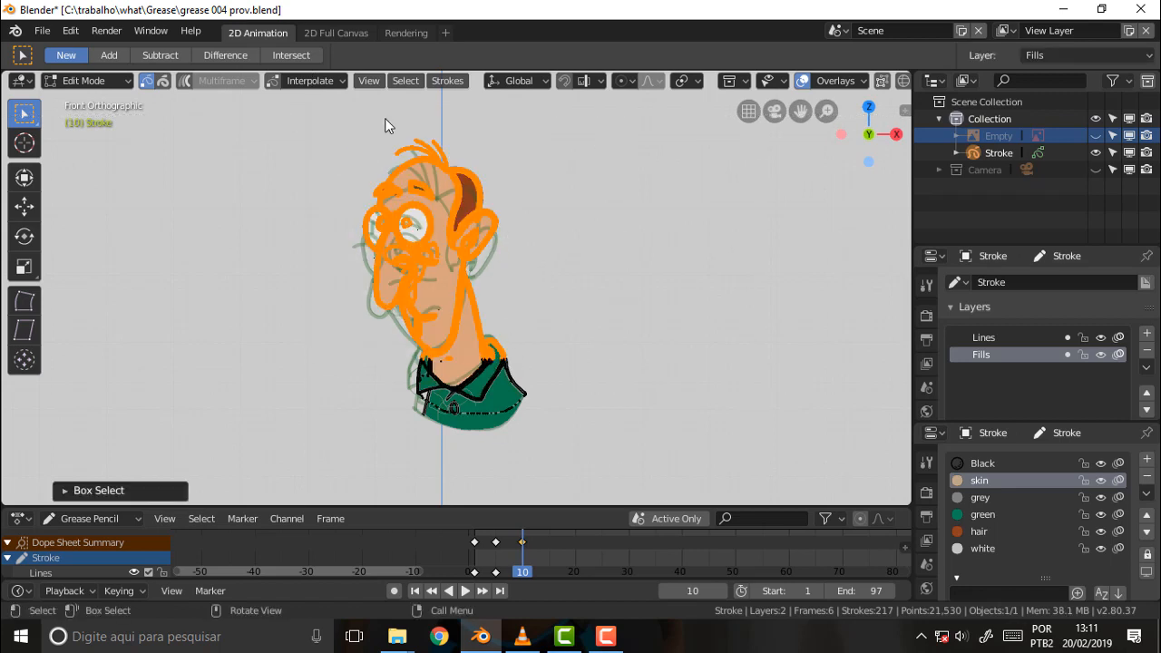
left_click(628, 84)
left_click(635, 121)
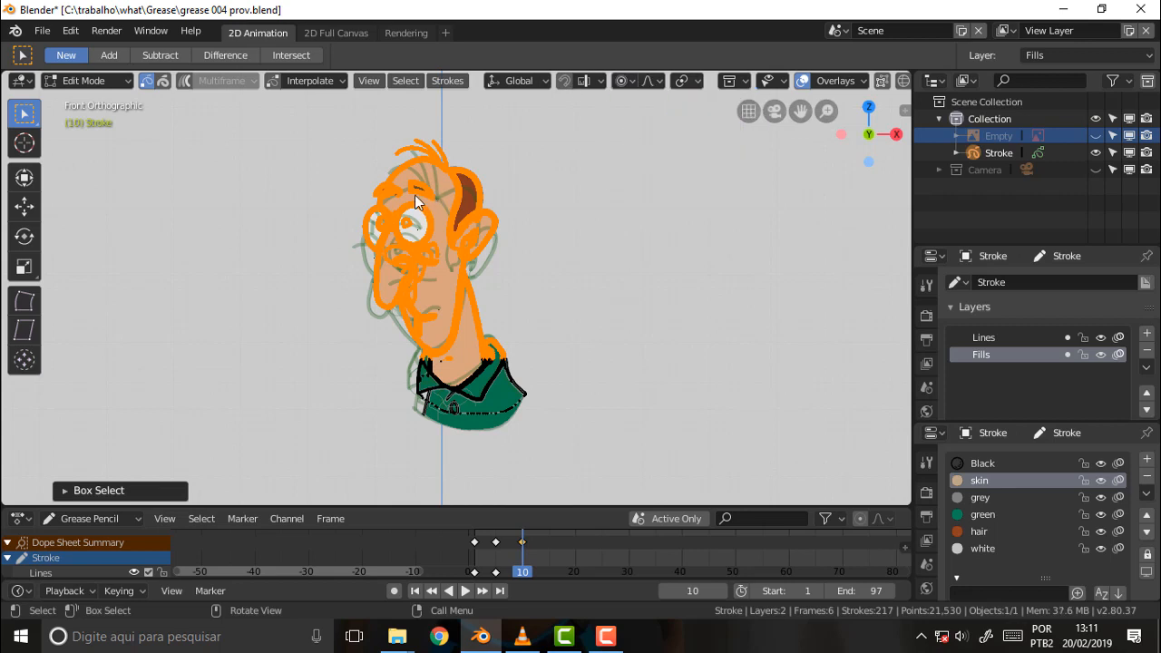
Step: Scale the selected head strokes by about 1.09 along Z, move them up about 0.29 m, and return to Object Mode
key("s")
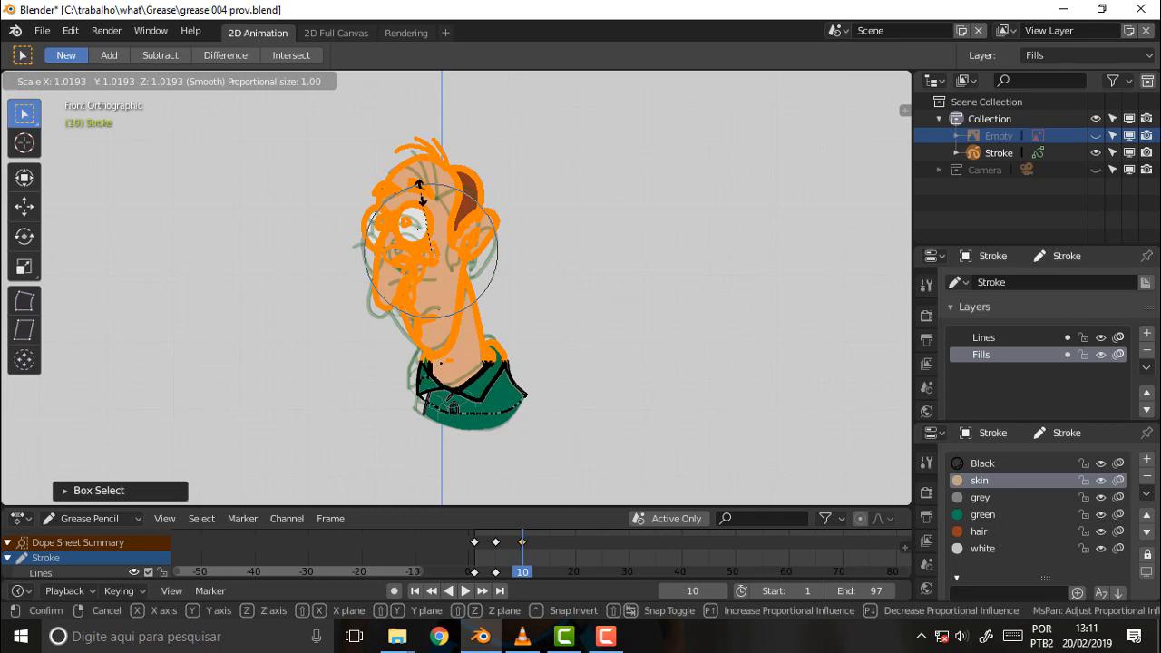
key("z")
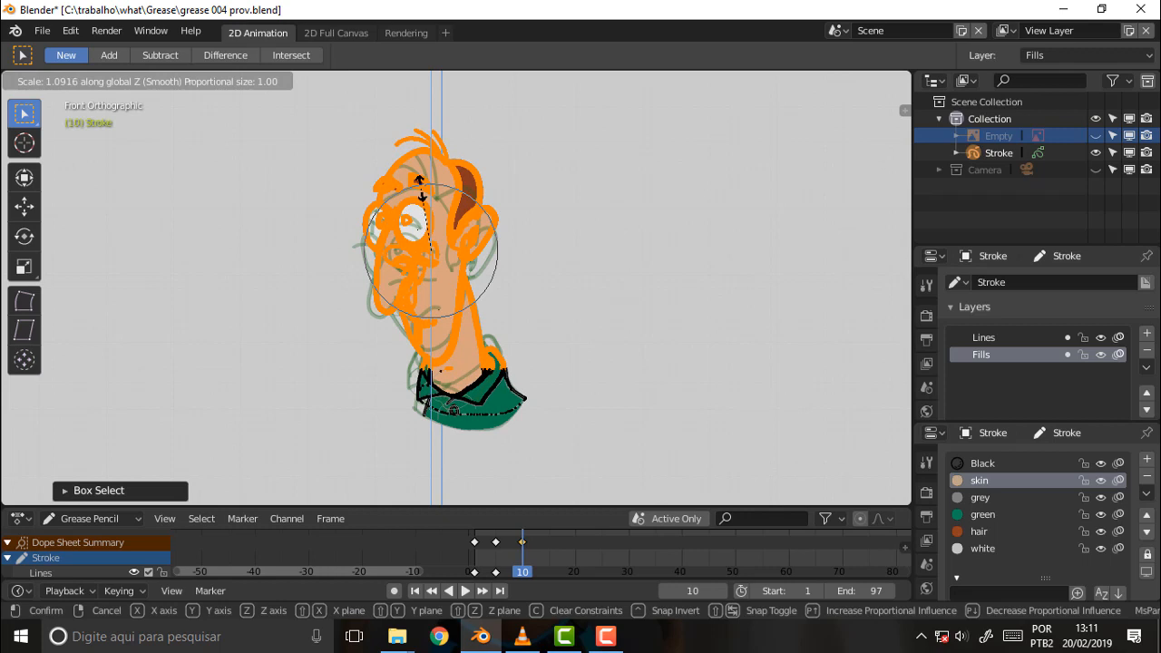
left_click(419, 188)
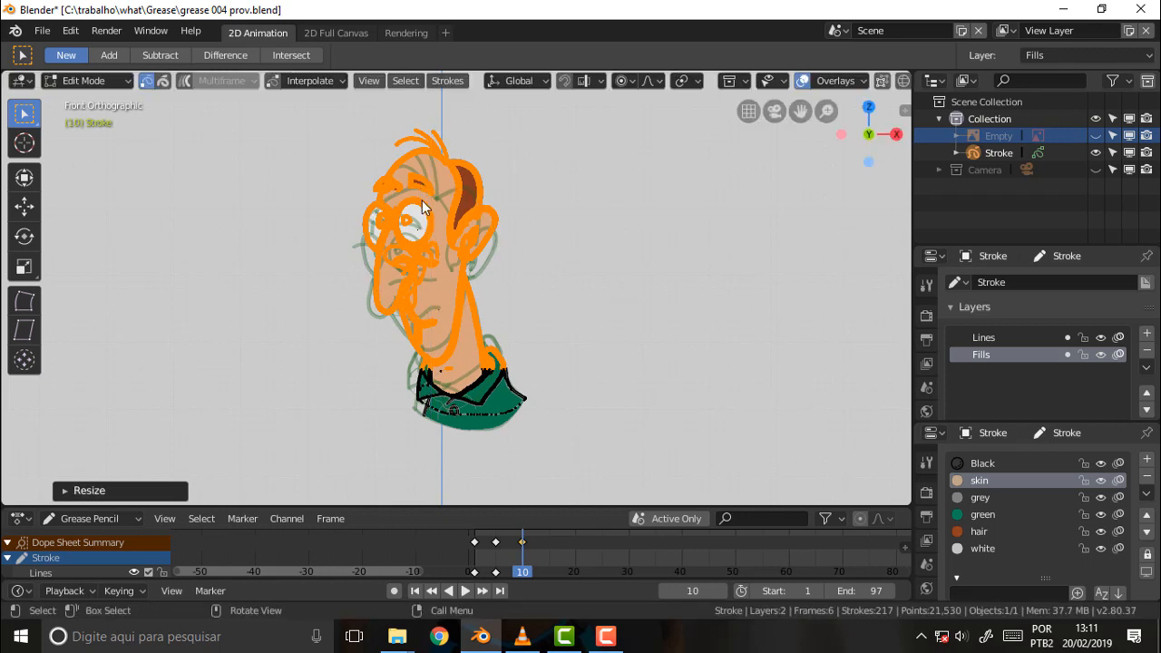
key("g")
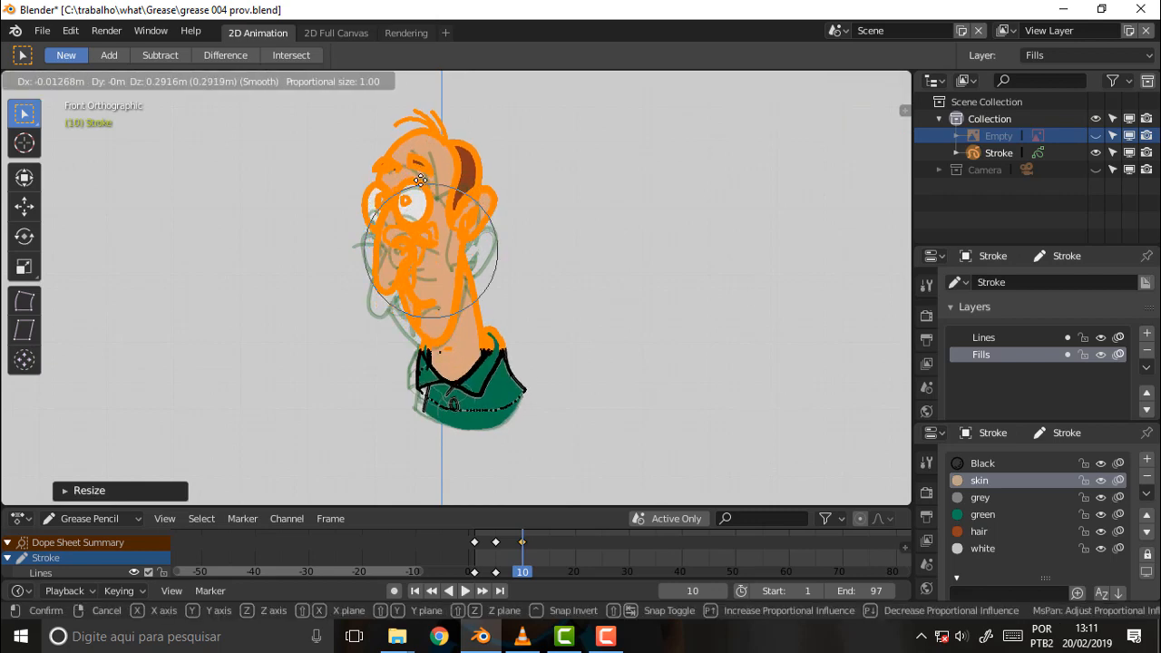
left_click(421, 185)
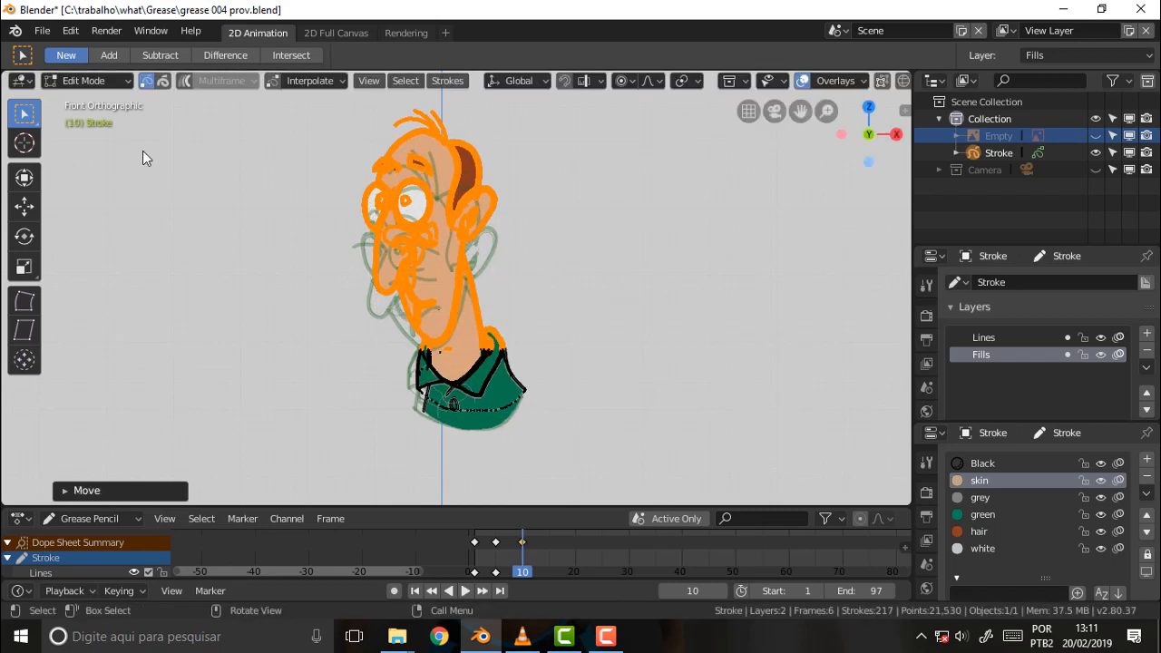
left_click(99, 82)
left_click(87, 97)
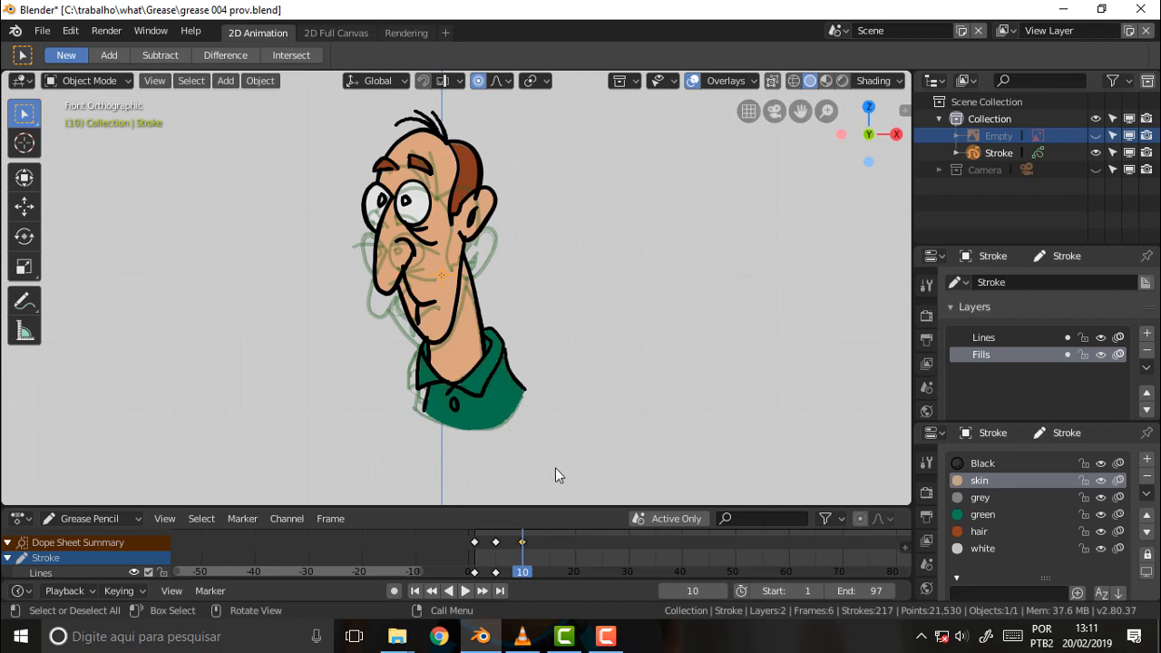
mouse_move(524, 573)
right_mouse_down()
mouse_move(505, 576)
mouse_move(445, 534)
mouse_move(560, 536)
mouse_move(445, 551)
mouse_move(537, 558)
mouse_move(458, 567)
mouse_move(539, 566)
mouse_move(478, 540)
mouse_move(510, 571)
mouse_move(542, 573)
mouse_move(485, 572)
mouse_move(539, 544)
mouse_move(478, 548)
mouse_move(522, 562)
right_mouse_up()
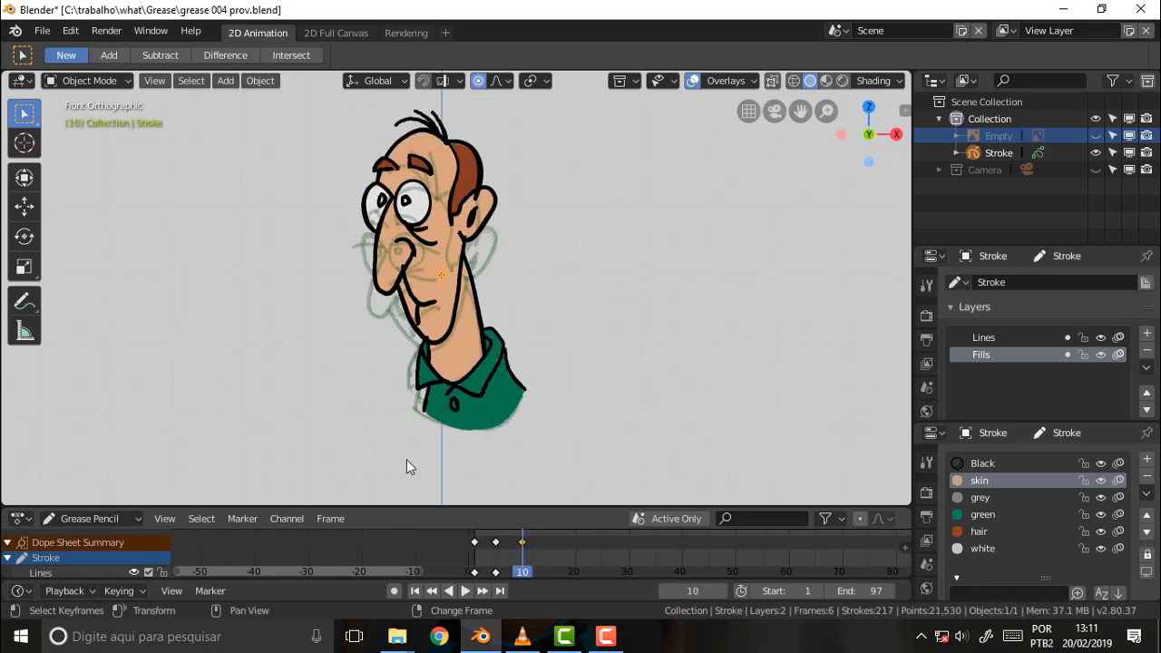
Step: In Sculpt Mode, deselect all strokes, set the brush radius to 34 px and push both eyes outward at frame 10, then scrub to check
left_click(72, 83)
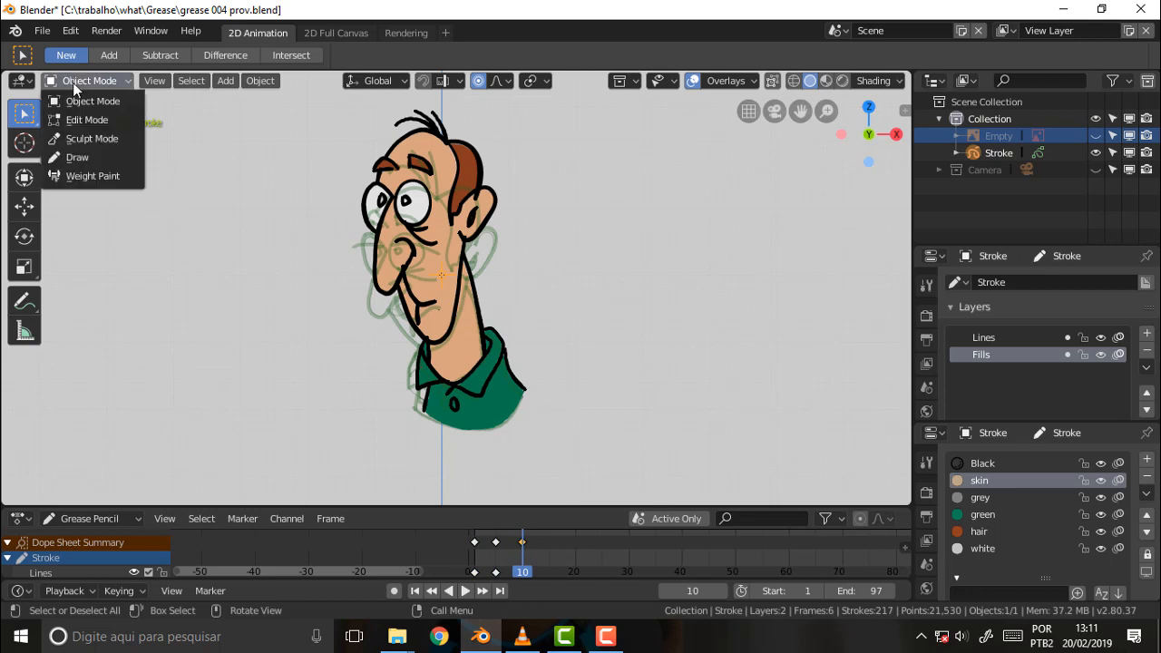
left_click(88, 141)
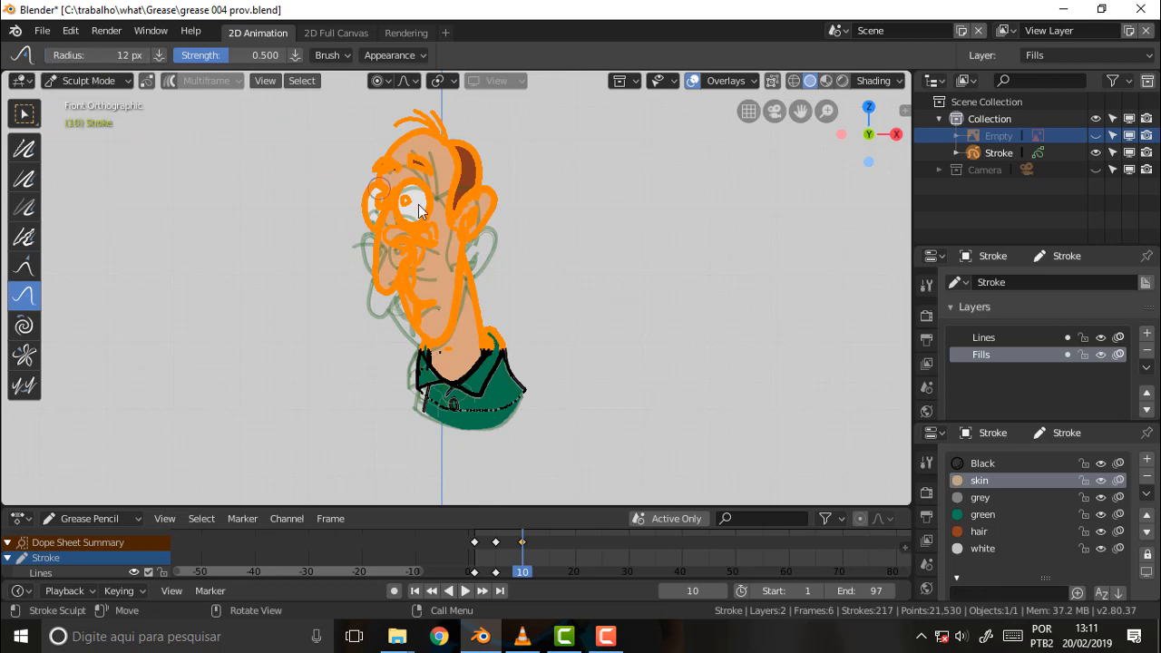
key("alt+a")
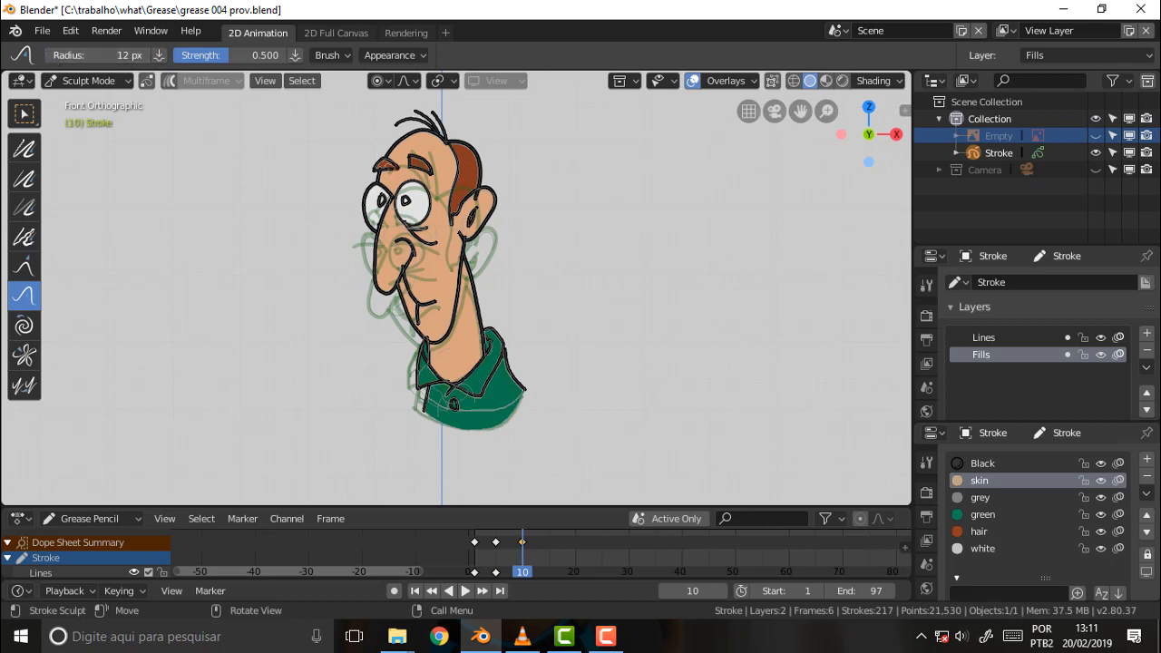
mouse_move(80, 56)
left_mouse_down()
mouse_move(306, 172)
mouse_move(354, 178)
left_mouse_up()
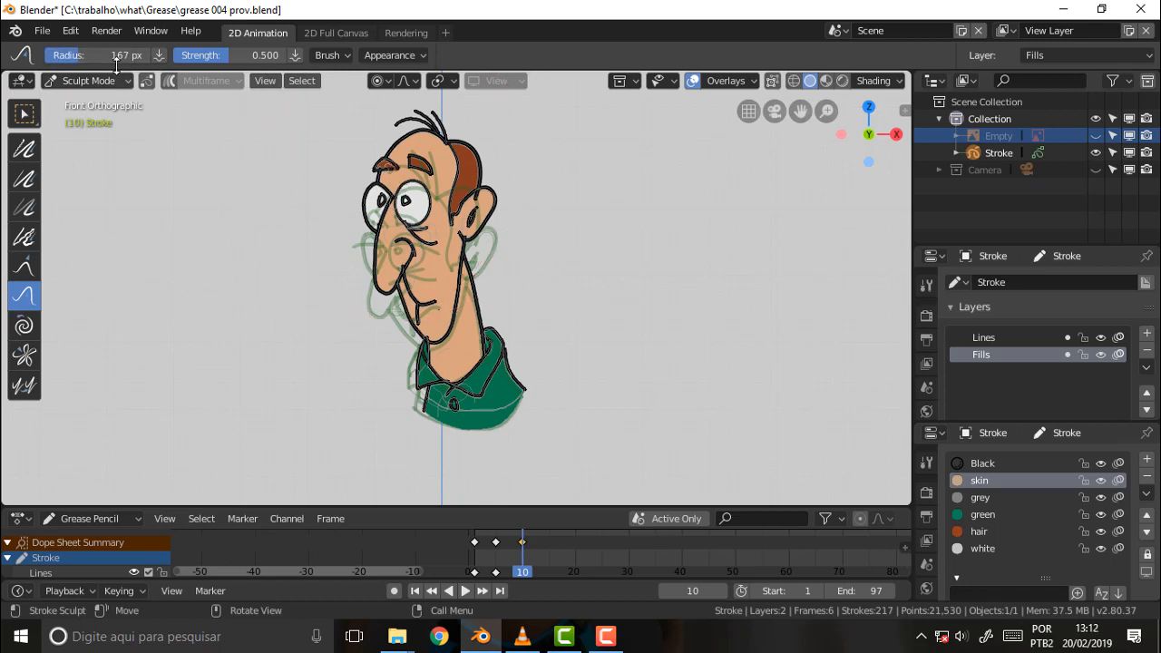
left_click_drag(79, 59, 65, 59)
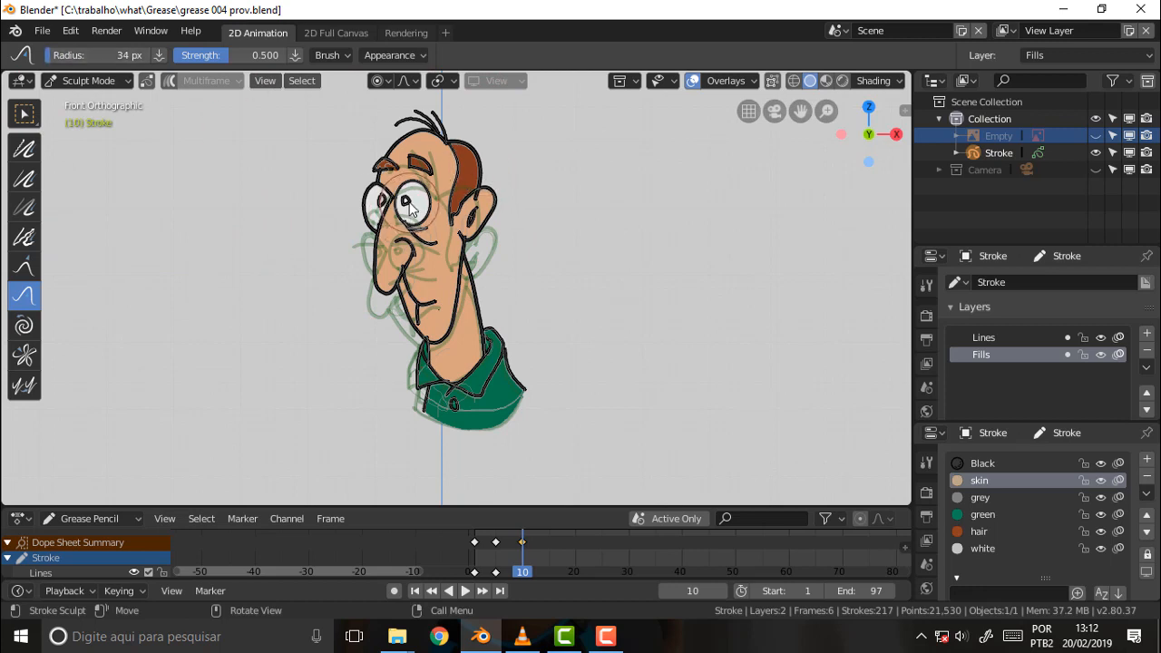
mouse_move(404, 203)
left_mouse_down()
mouse_move(423, 184)
mouse_move(410, 198)
mouse_move(430, 216)
mouse_move(391, 186)
mouse_move(435, 184)
mouse_move(367, 186)
mouse_move(363, 215)
mouse_move(351, 210)
mouse_move(368, 233)
mouse_move(365, 191)
left_mouse_up()
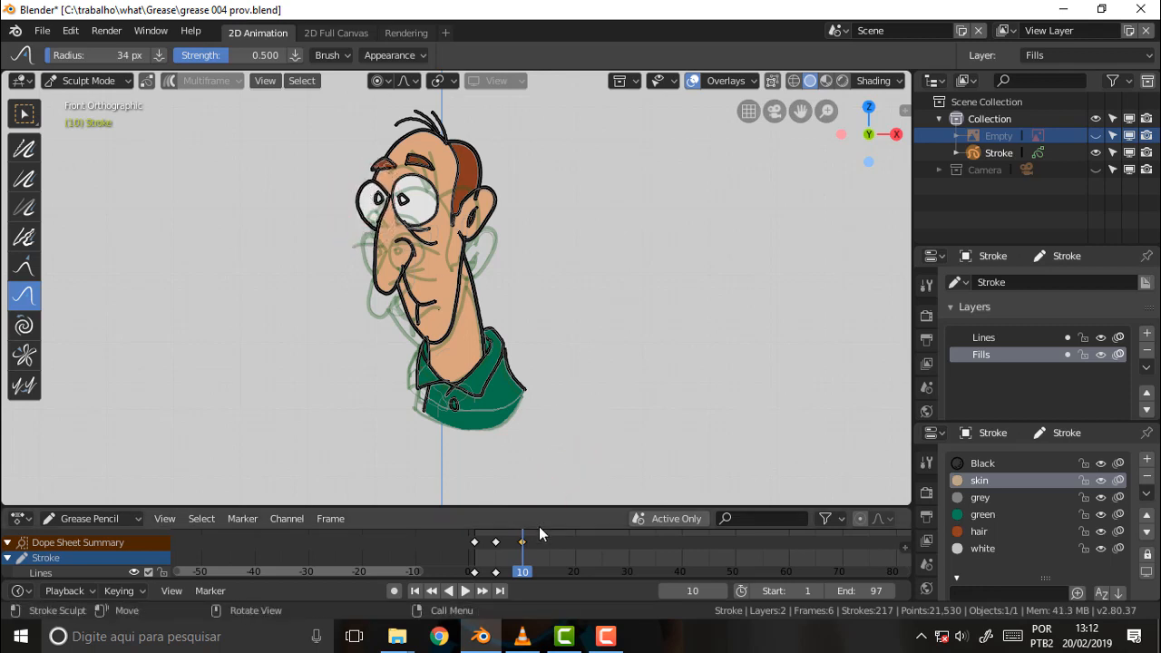
mouse_move(523, 569)
left_mouse_down()
mouse_move(490, 568)
mouse_move(549, 570)
mouse_move(477, 569)
mouse_move(537, 570)
mouse_move(487, 547)
mouse_move(542, 548)
mouse_move(472, 554)
mouse_move(531, 552)
mouse_move(531, 575)
mouse_move(458, 583)
mouse_move(533, 560)
mouse_move(469, 562)
left_mouse_up()
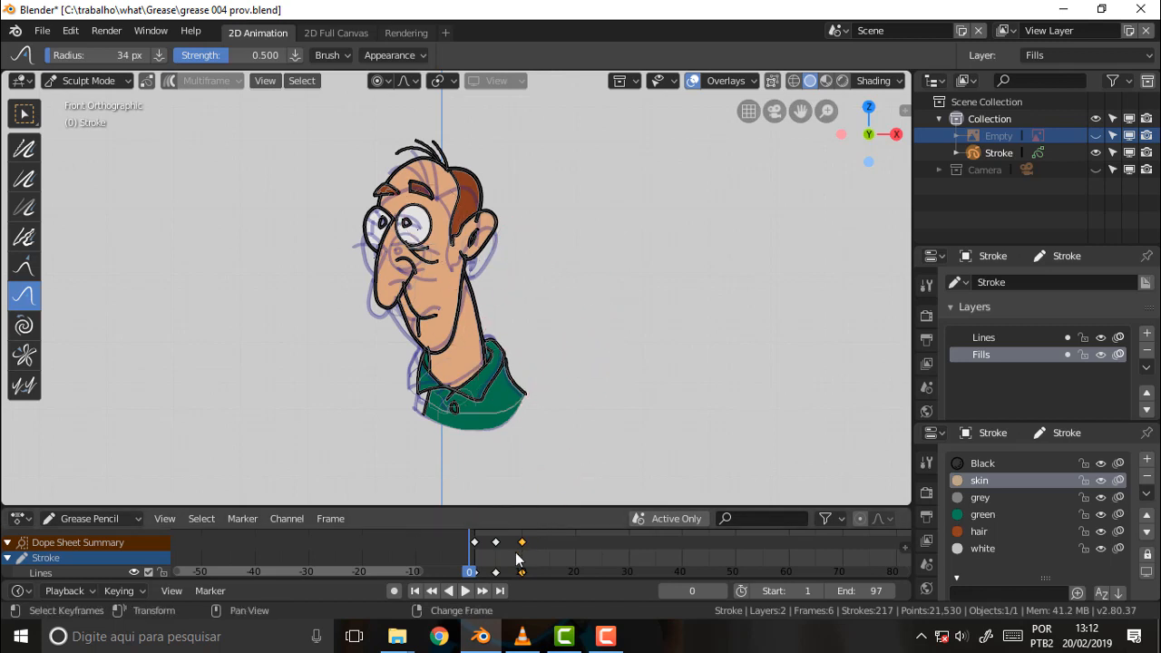
Step: Scrub the timeline through the first poses and stop at frame 10
mouse_move(466, 573)
left_mouse_down()
mouse_move(526, 555)
mouse_move(497, 554)
mouse_move(474, 558)
mouse_move(530, 568)
mouse_move(485, 555)
mouse_move(522, 555)
mouse_move(478, 568)
mouse_move(535, 571)
mouse_move(473, 576)
mouse_move(526, 570)
mouse_move(479, 564)
left_mouse_up()
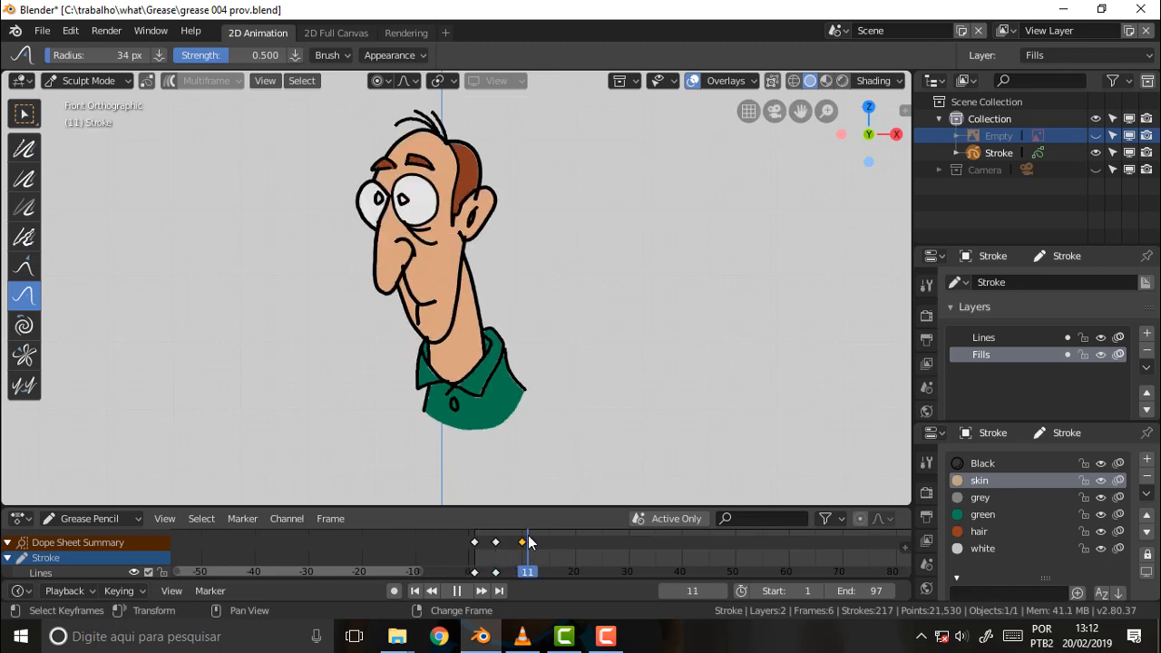
right_click_drag(529, 536, 521, 570)
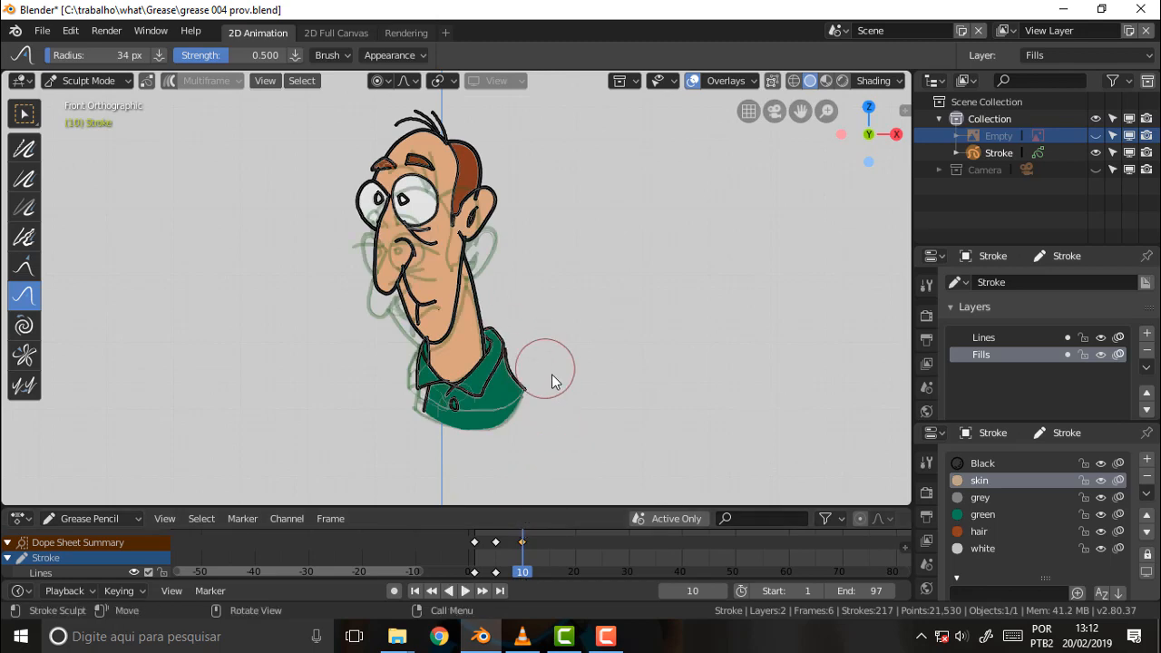
Step: Switch to VLC to examine the Grease Pencil reference video, then return to Blender at frame 10
left_click(521, 638)
left_click(521, 637)
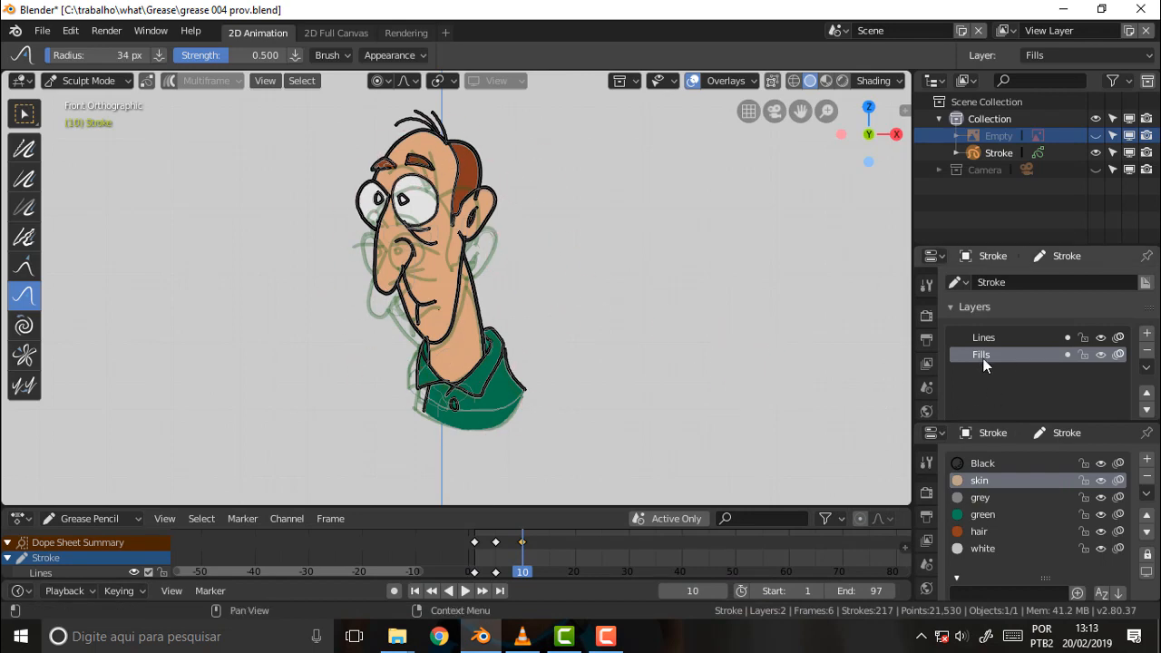
left_click(522, 637)
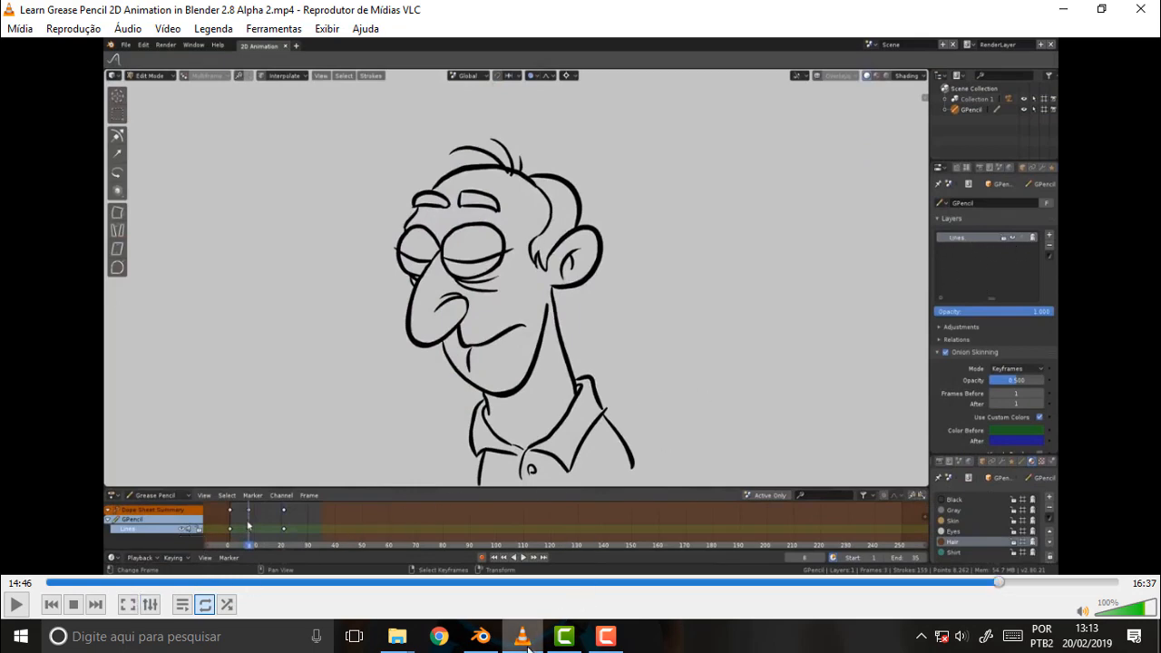
key("alt+Tab")
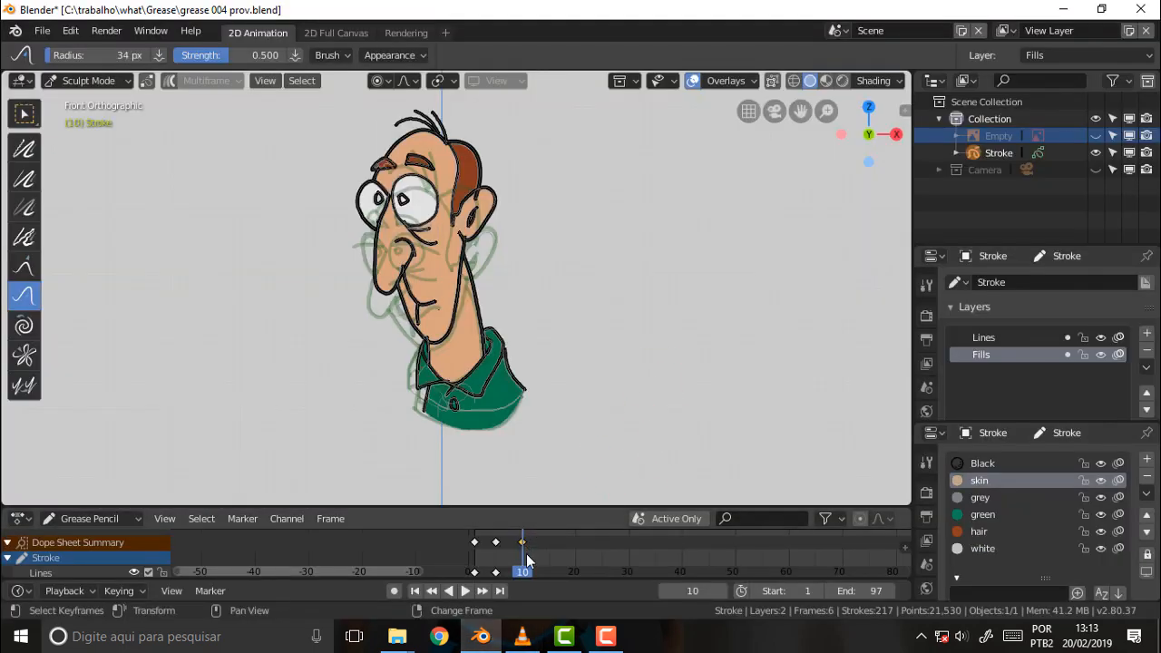
left_click_drag(521, 571, 523, 541)
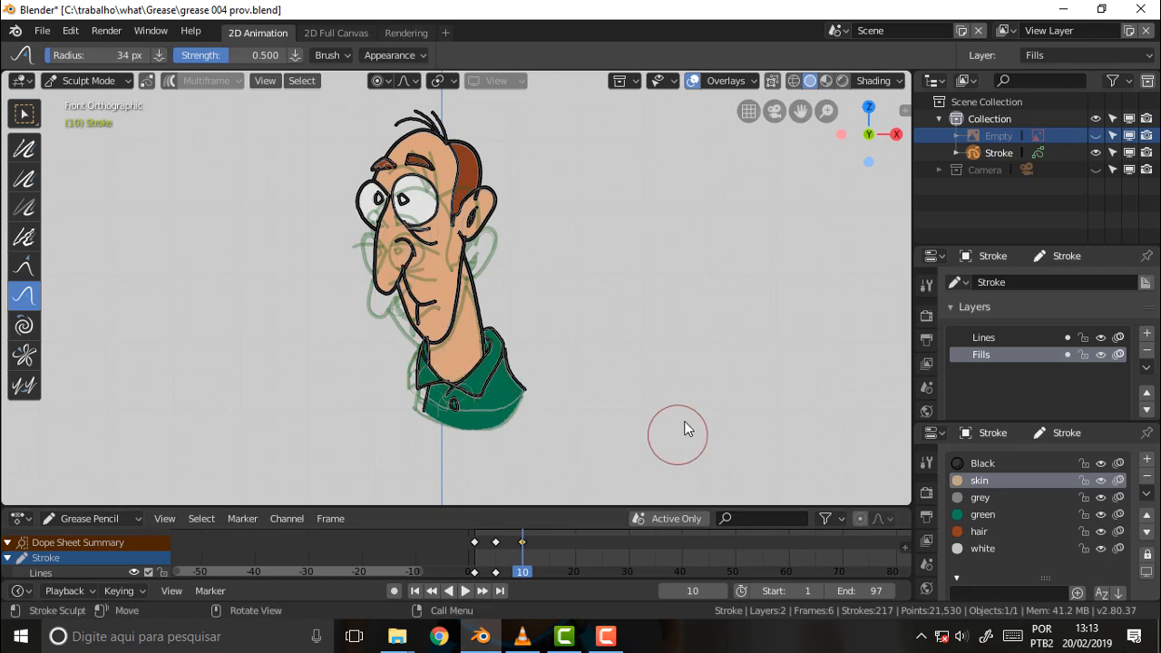
Step: Unhide the Empty reference image and switch the Stroke object back to Object Mode
left_click(1094, 135)
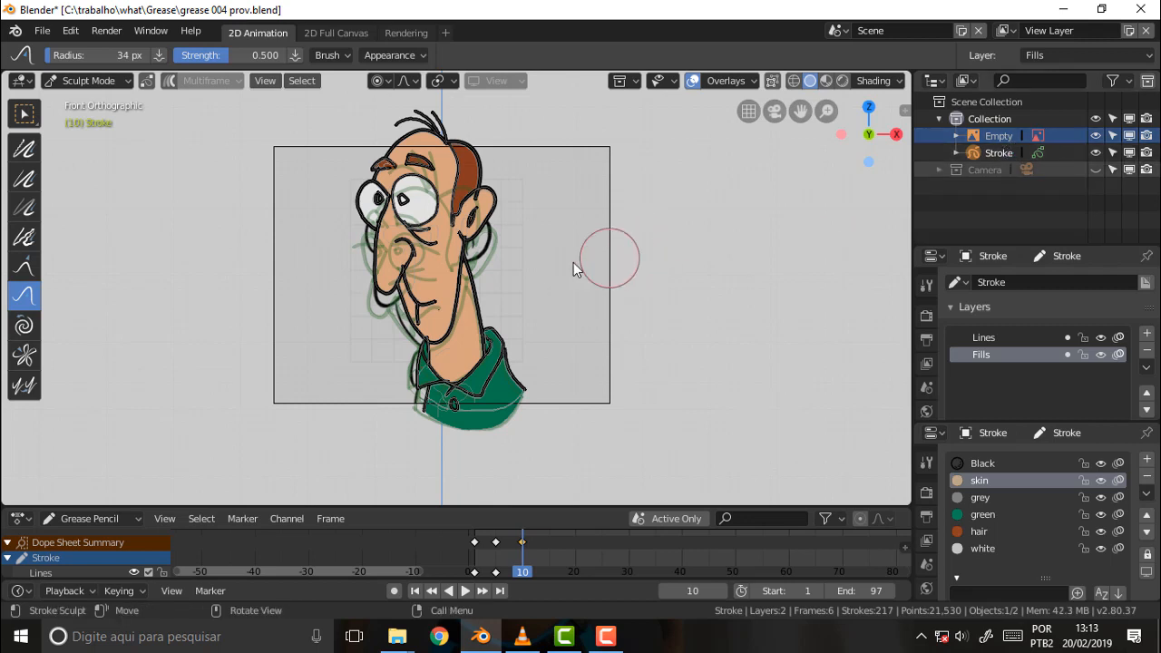
left_click(89, 81)
left_click(98, 103)
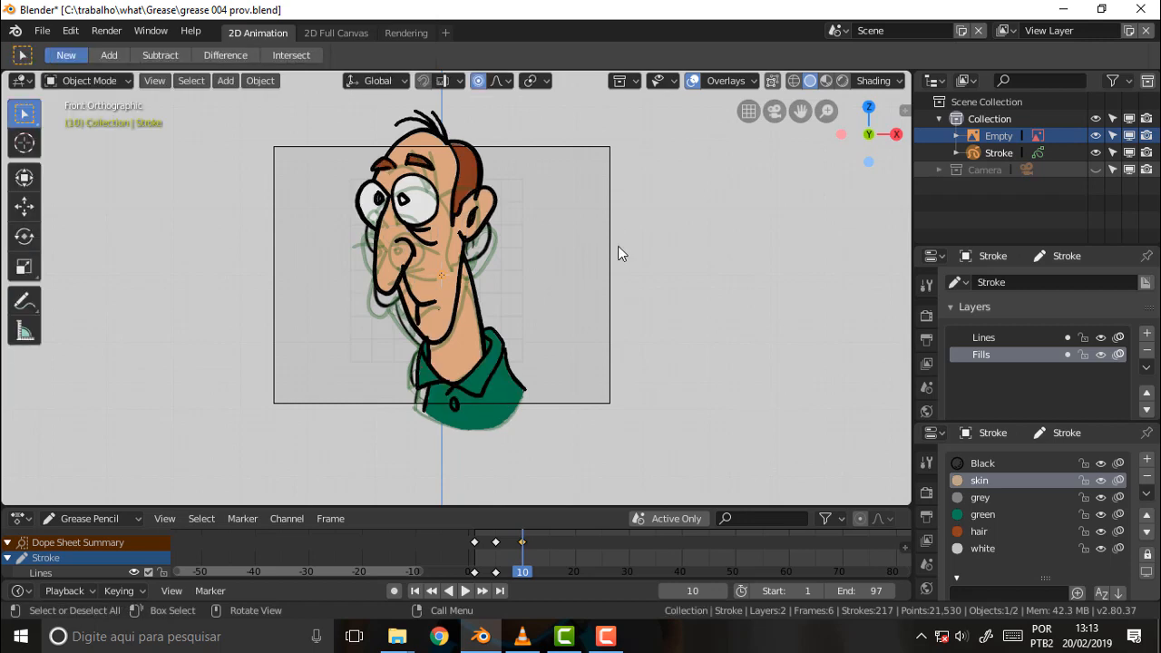
Step: Duplicate the Stroke object in place, and duplicate the Empty reference image, moving that copy about 3.7 m along X beside the head
key("shift+d")
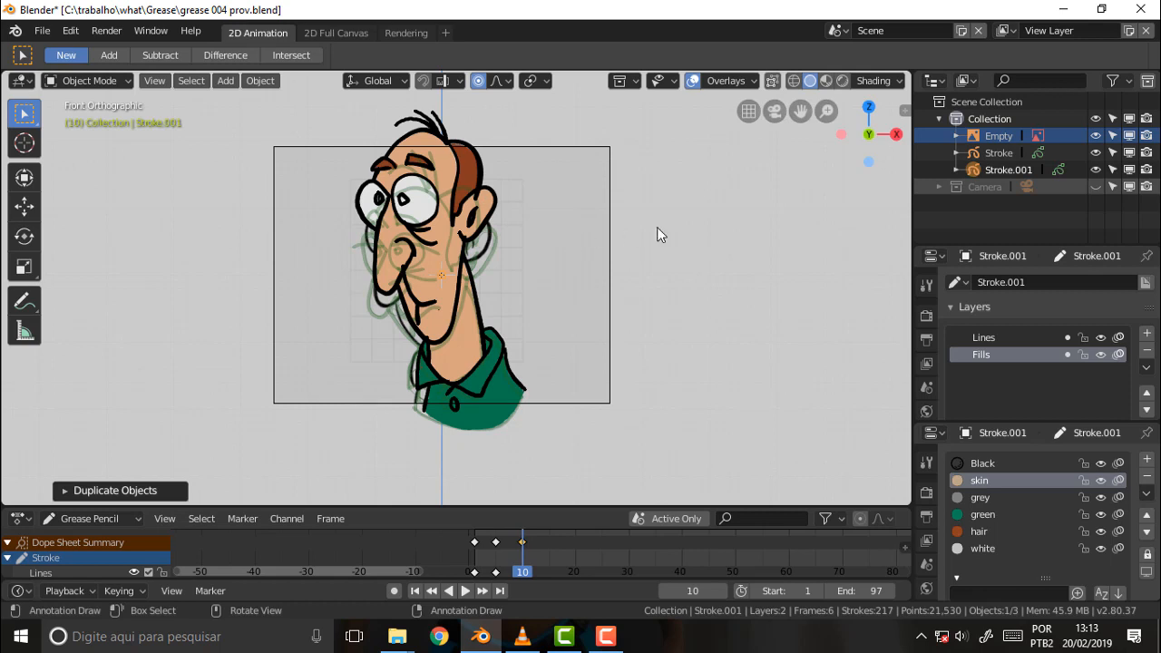
left_click(988, 138)
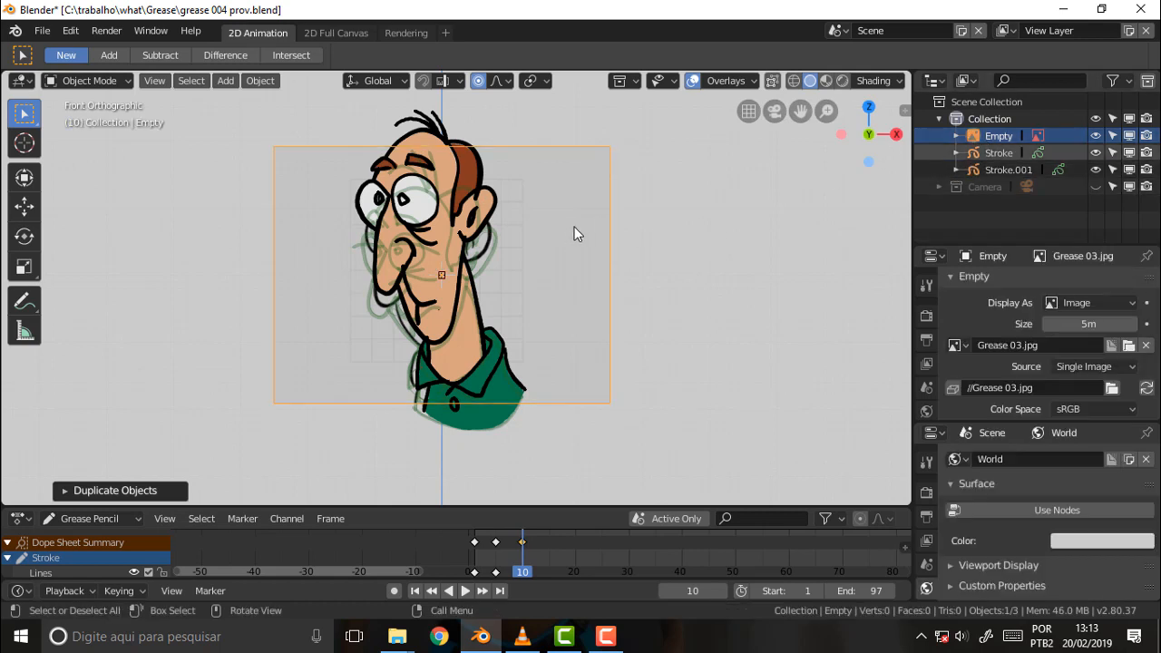
key("shift")
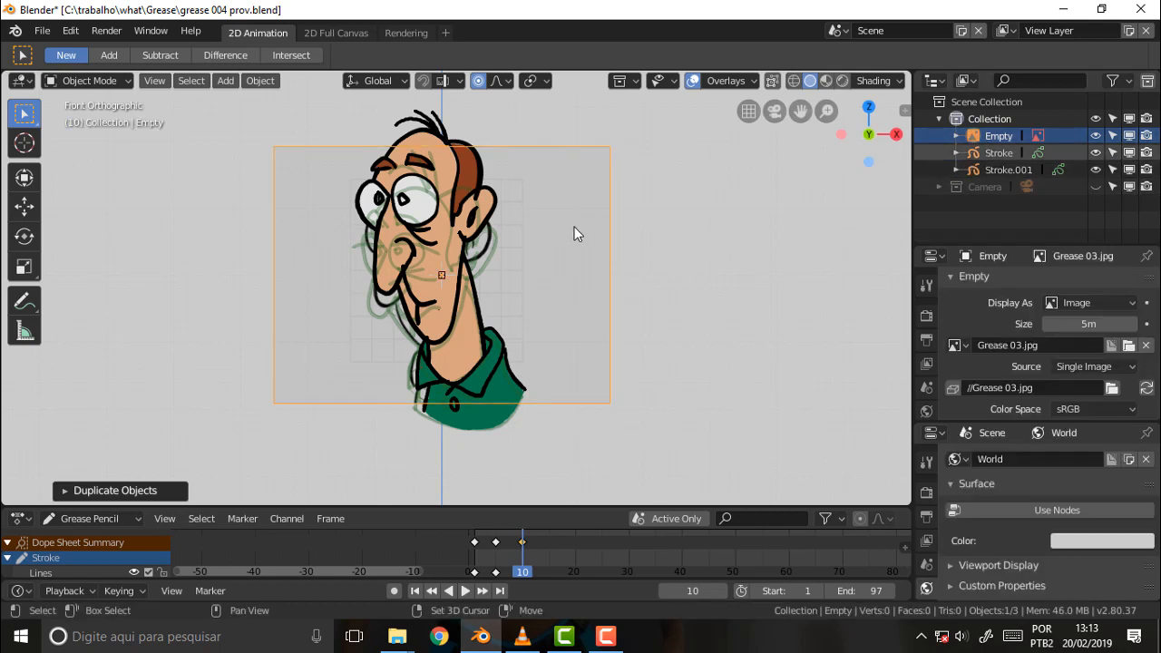
key("shift+d")
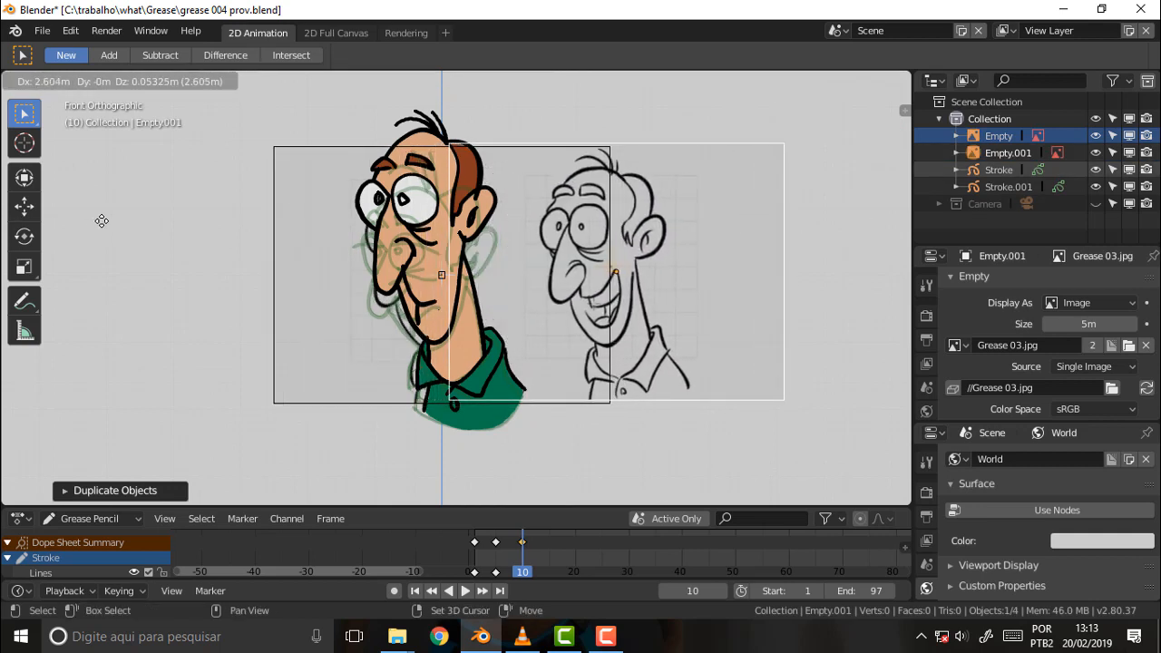
left_click(208, 214)
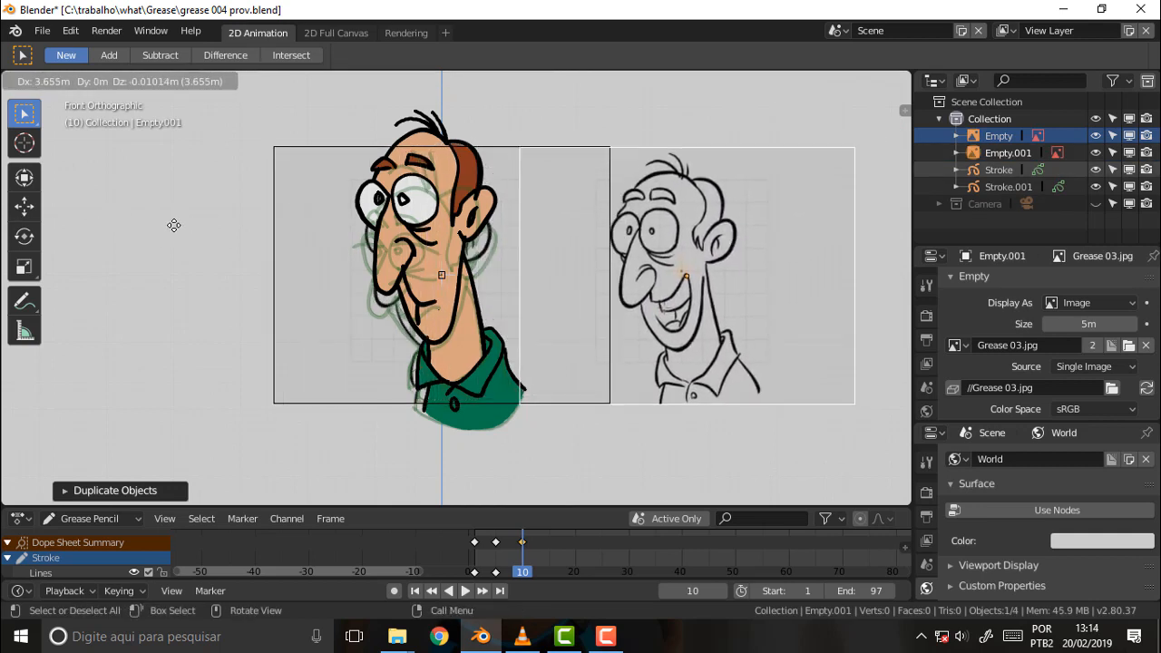
left_click(179, 225)
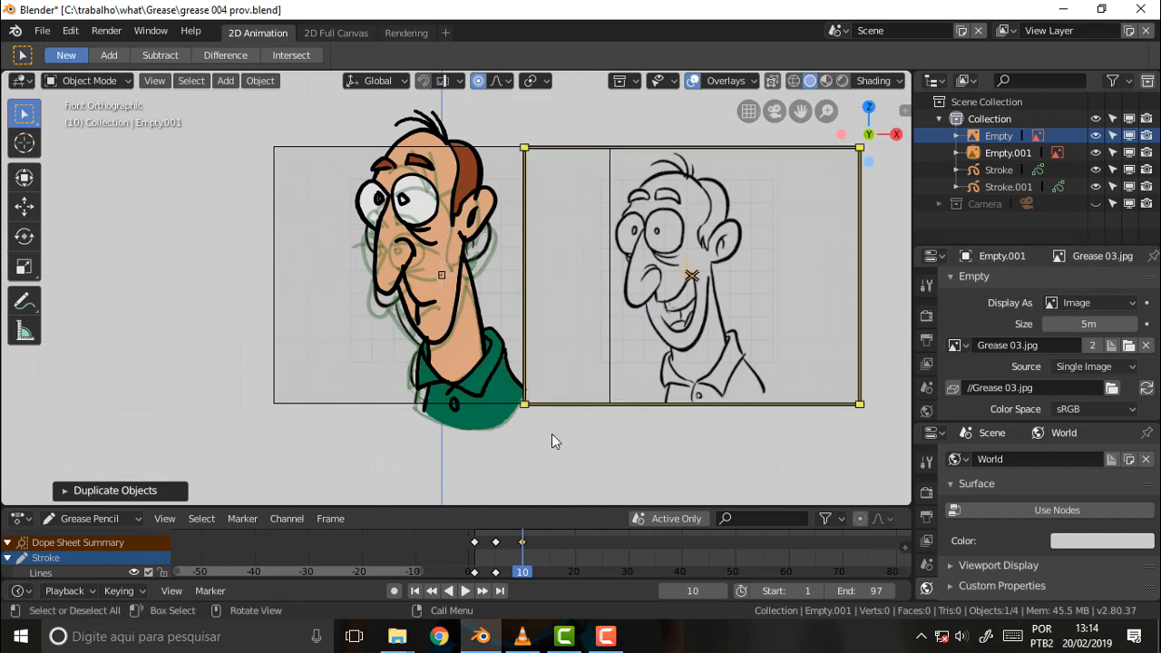
Step: Play and scrub the animation between frames 1 and 10, comparing the head poses with the reference drawing beside it
key("space")
mouse_move(521, 581)
left_mouse_down()
mouse_move(465, 545)
mouse_move(542, 551)
mouse_move(442, 567)
mouse_move(527, 558)
left_mouse_up()
key("space")
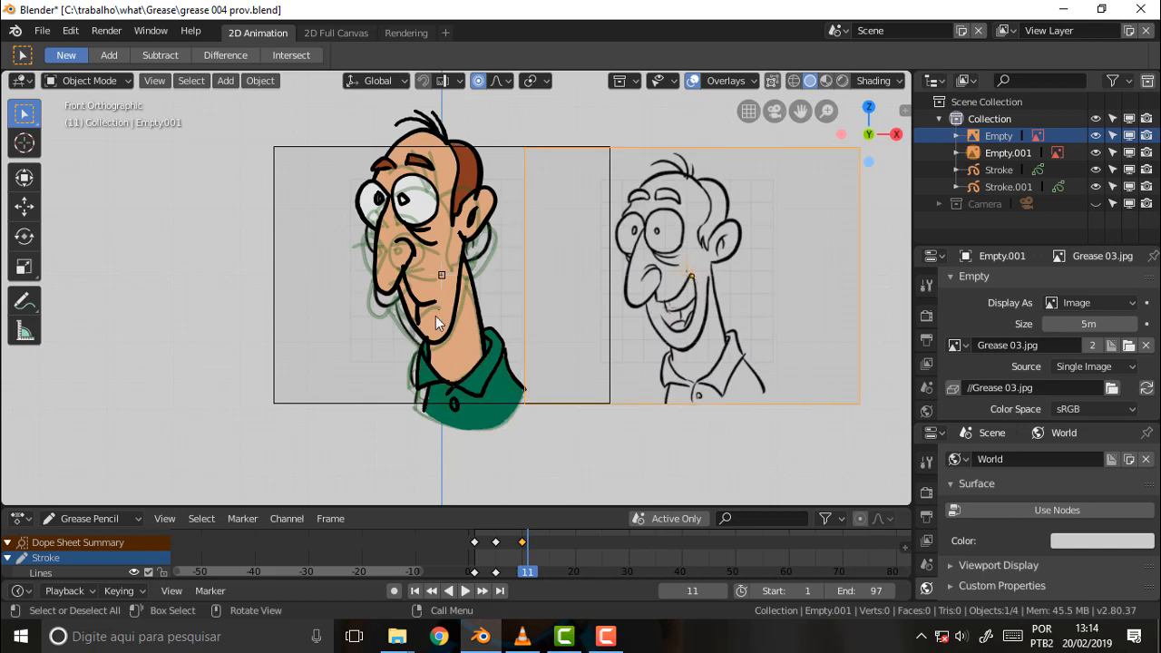
left_click_drag(535, 549, 495, 539)
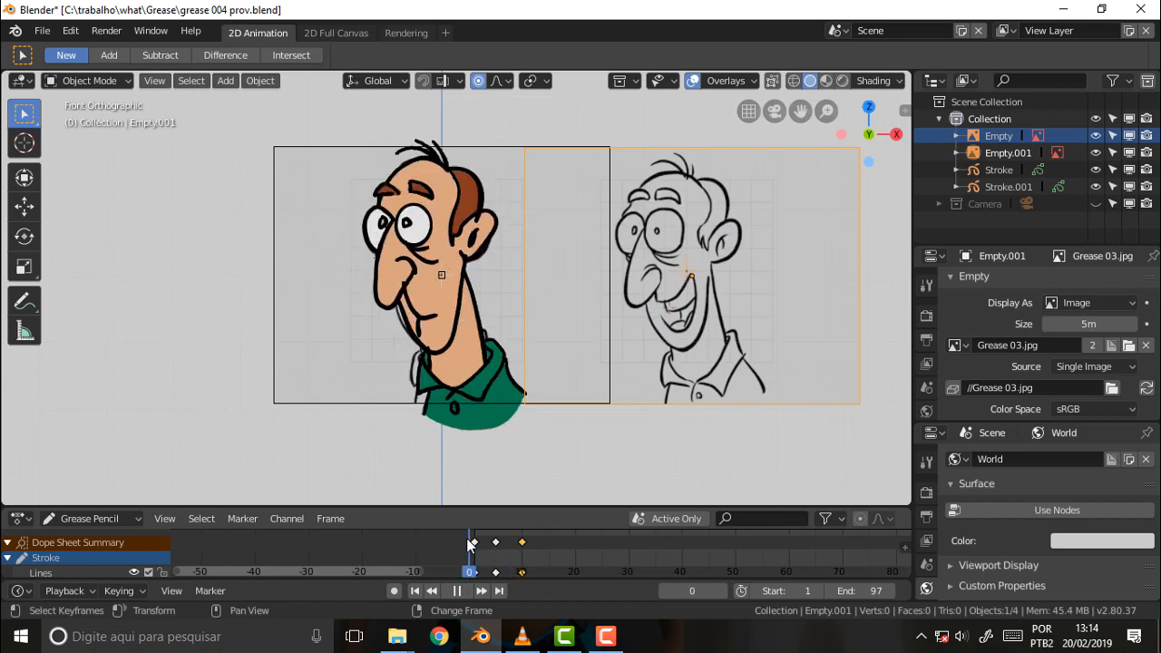
key("space")
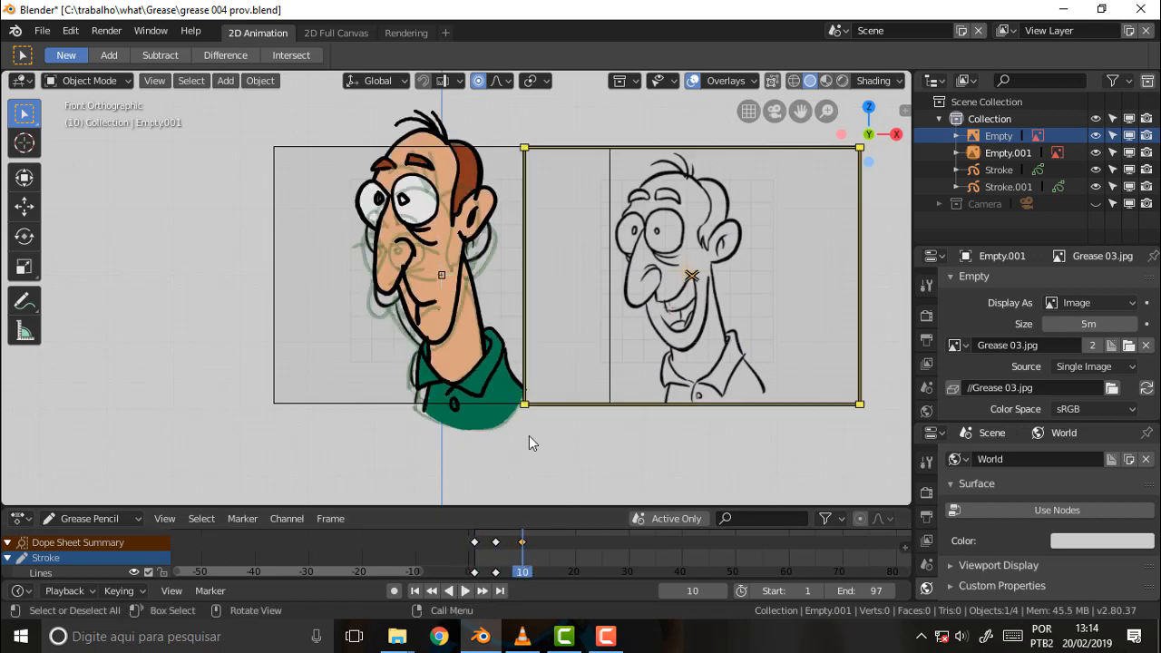
left_click_drag(527, 574, 530, 577)
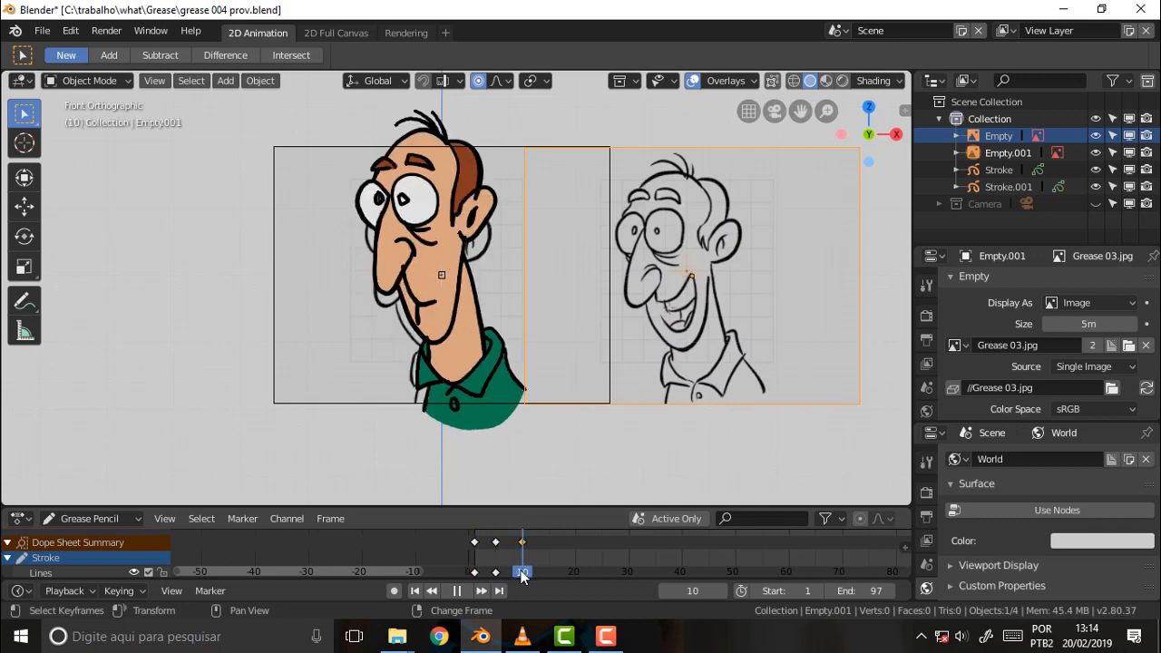
key("space")
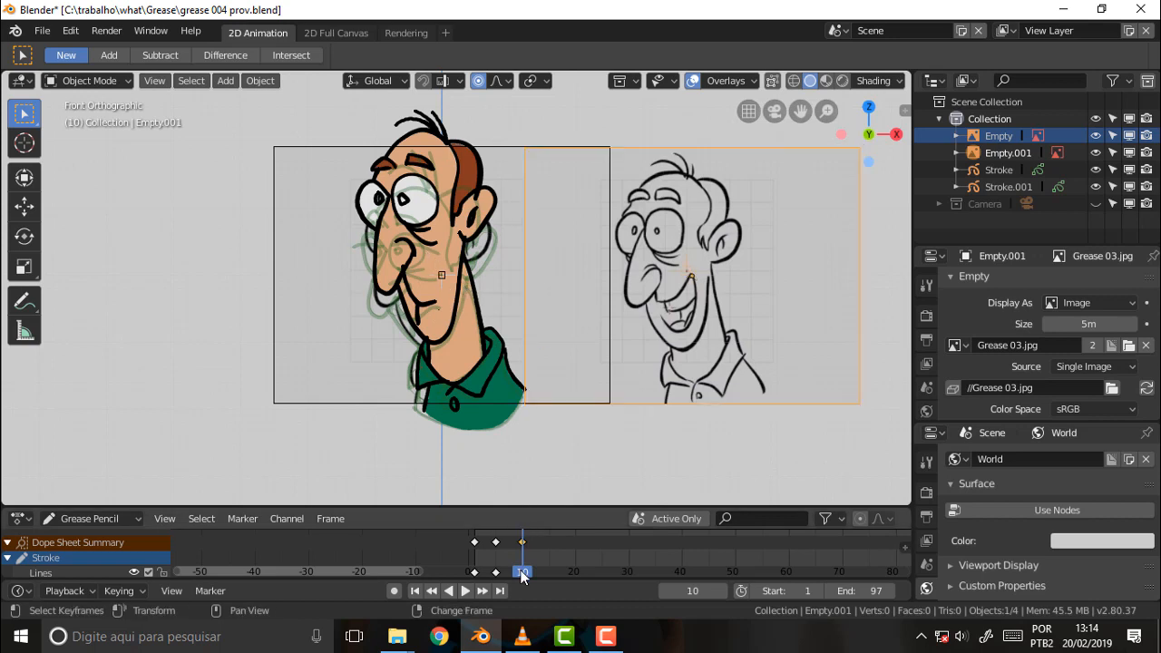
mouse_move(522, 577)
left_mouse_down()
mouse_move(476, 562)
mouse_move(519, 547)
mouse_move(473, 561)
left_mouse_up()
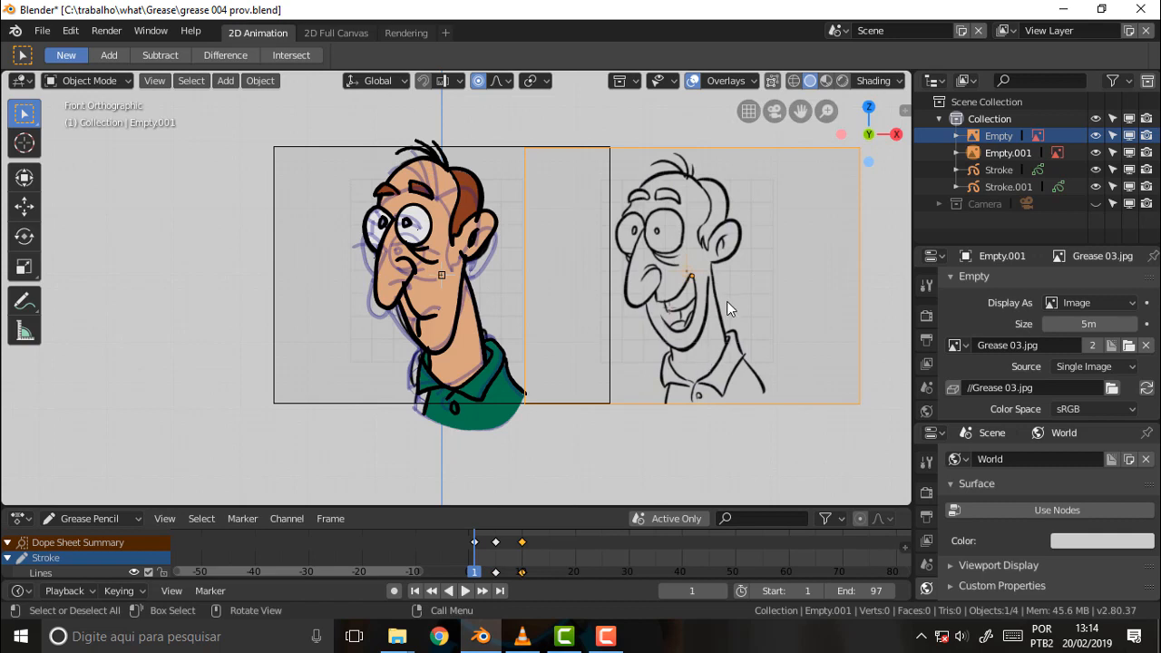
left_click(467, 590)
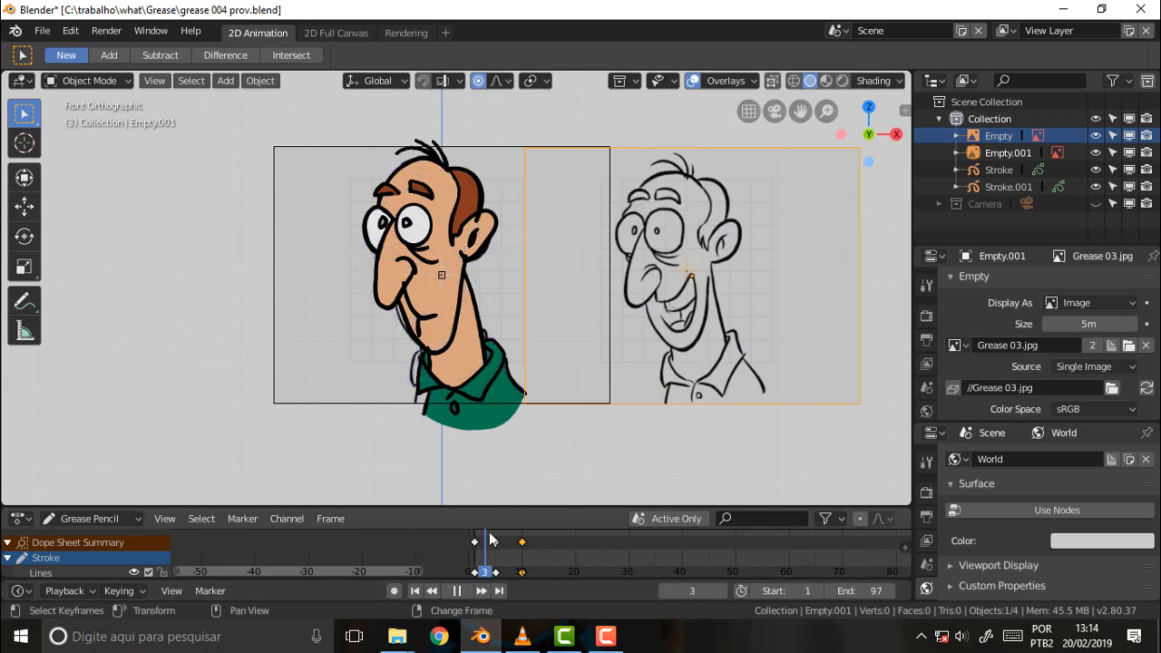
right_click_drag(490, 533, 517, 548)
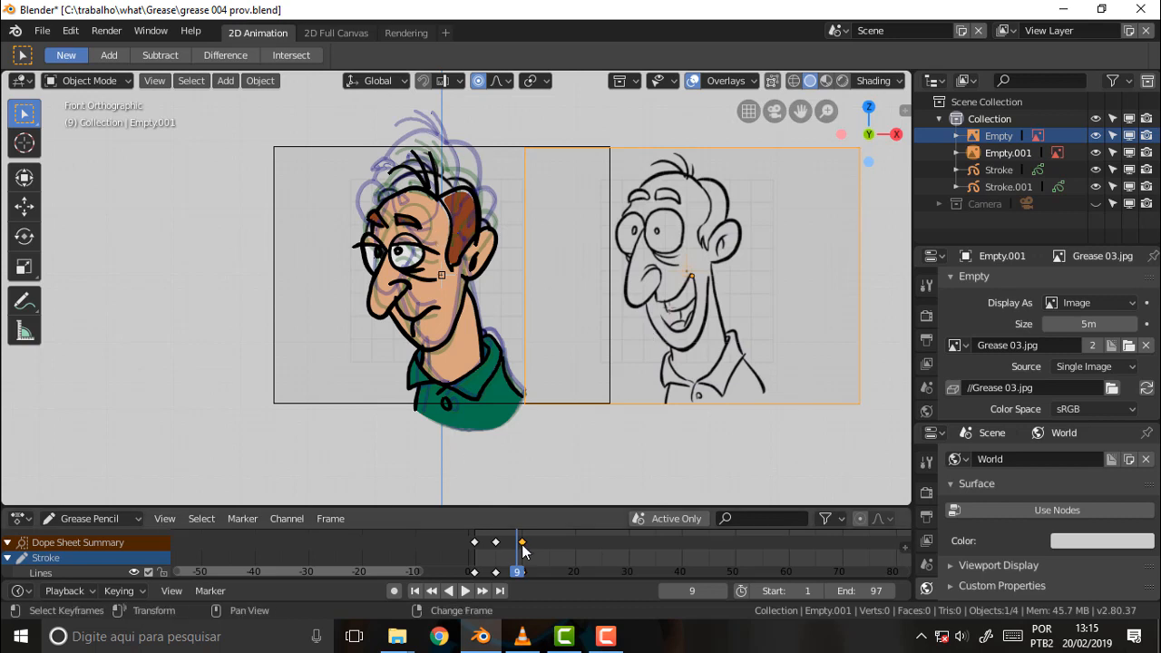
right_click_drag(519, 574, 522, 540)
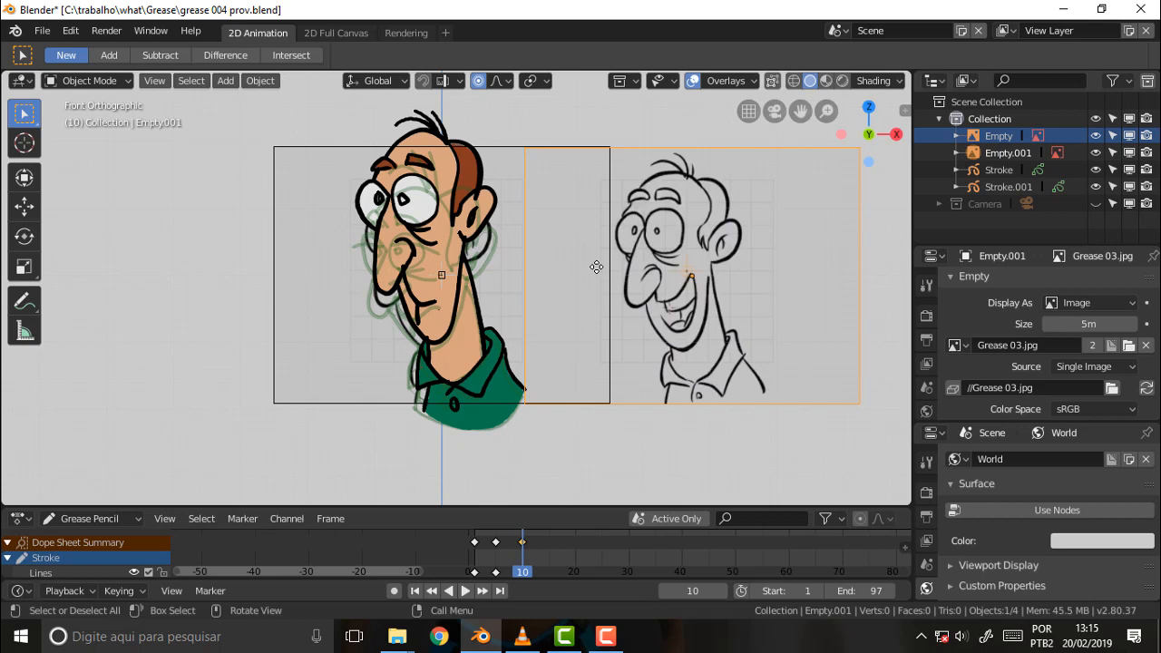
left_click(691, 273)
key("shift+ctrl+space")
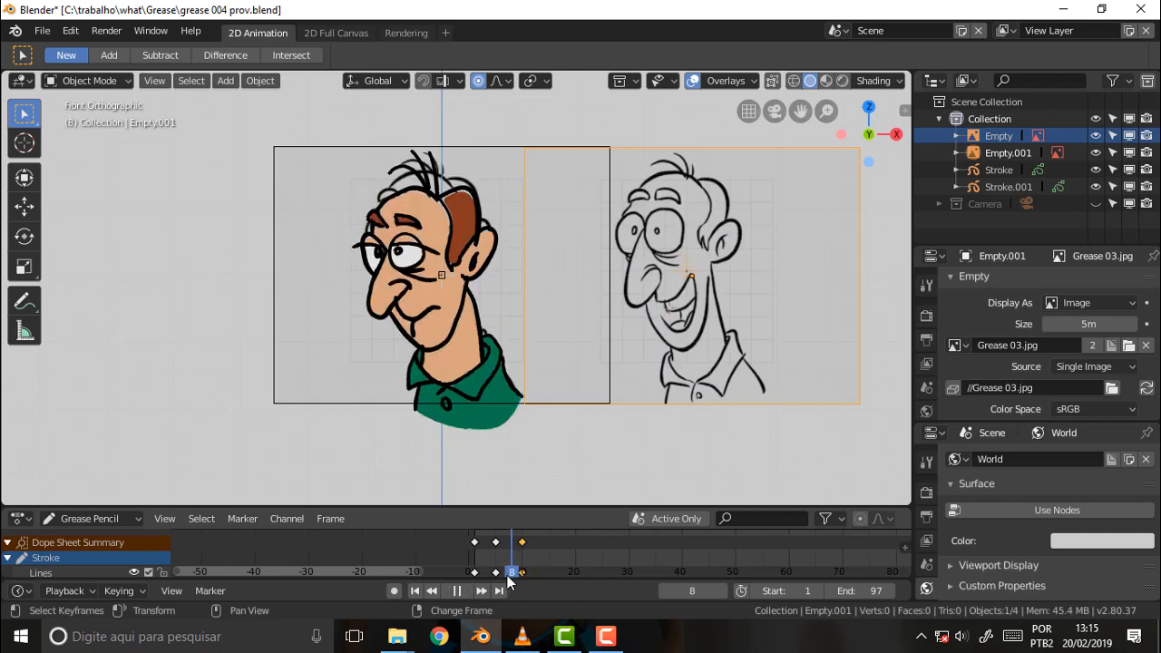
right_click_drag(484, 535, 519, 545)
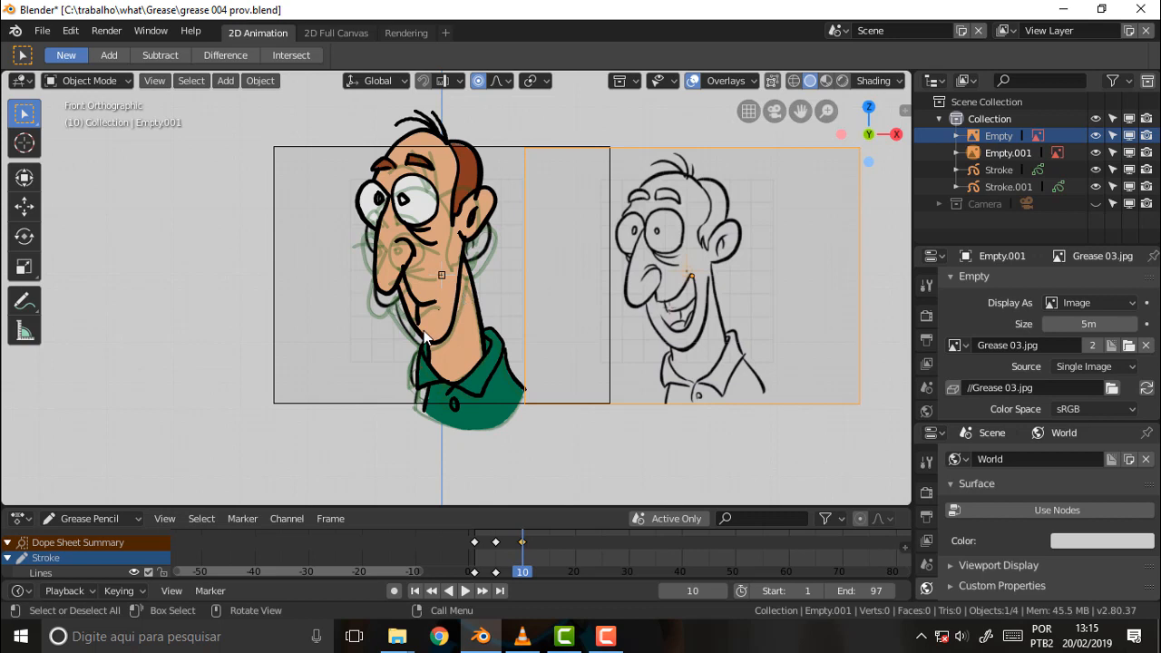
left_click(599, 638)
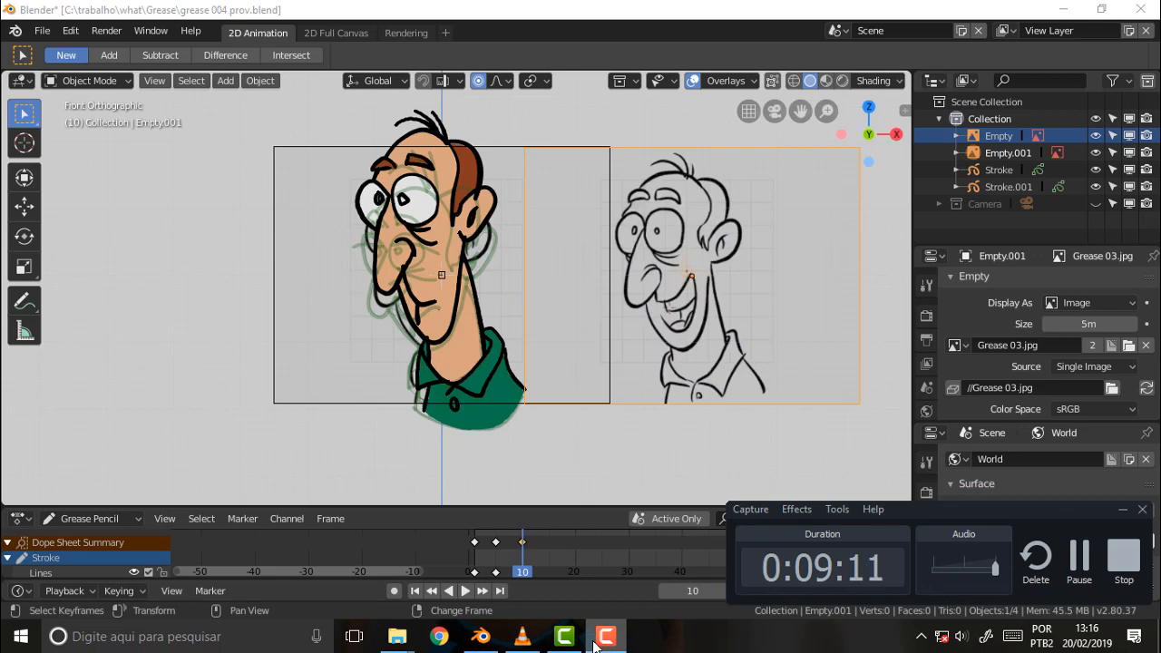
left_click(599, 639)
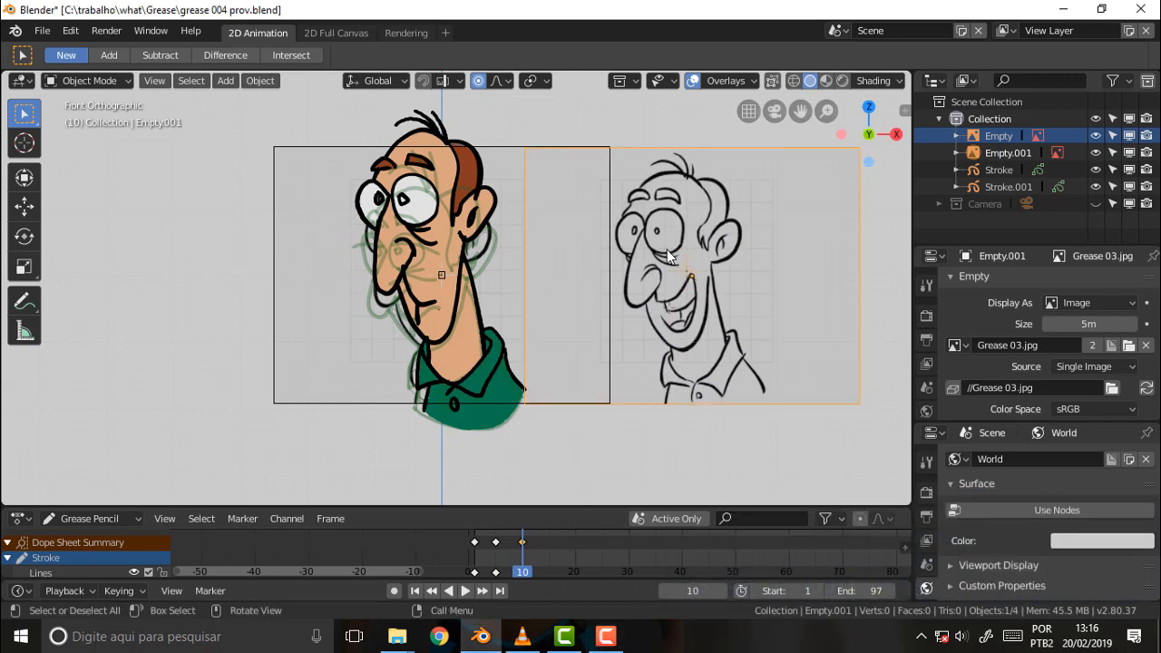
Step: Review the transition from the frame 1 pose to the frame 10 pose and stop at frame 10
key("space")
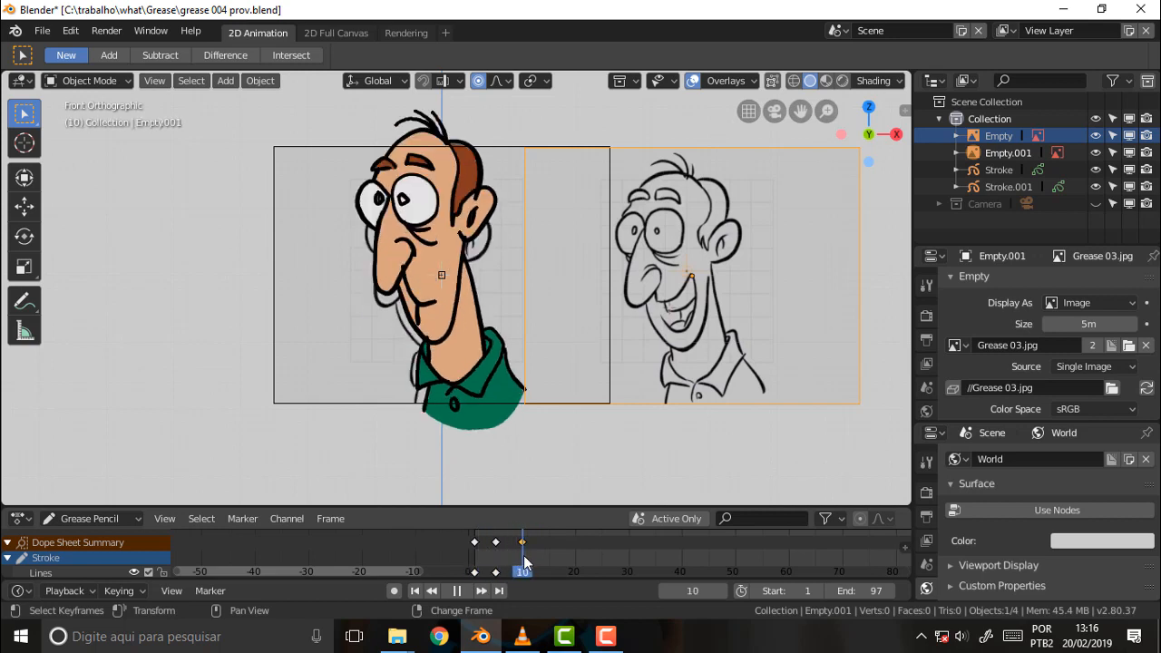
key("space")
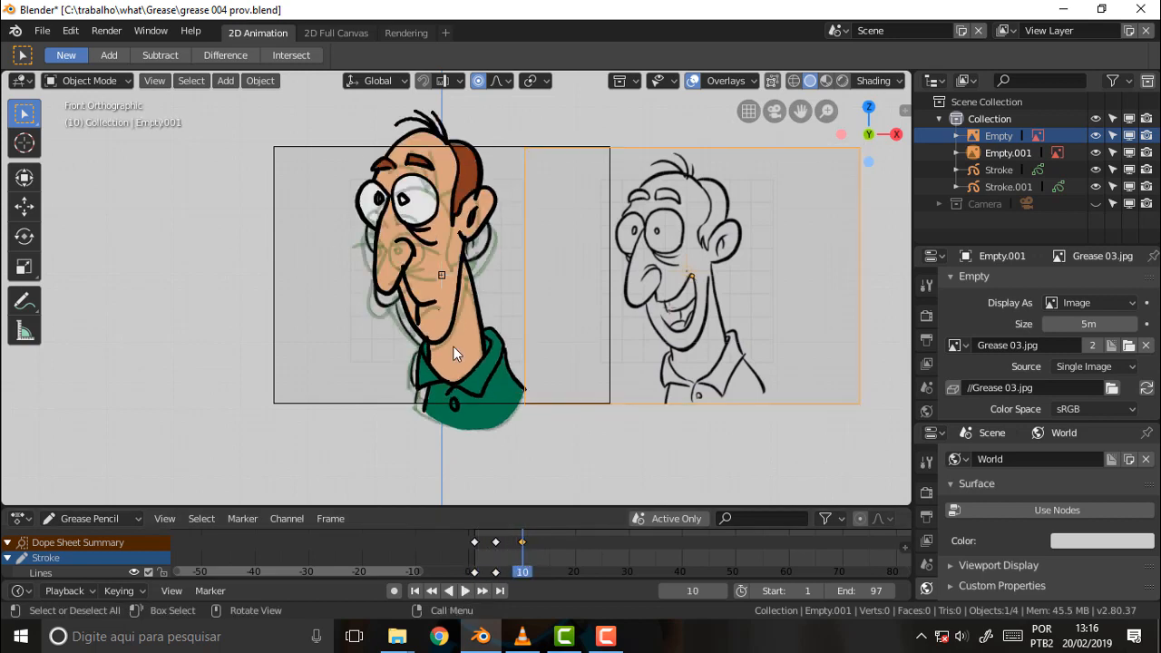
key("space")
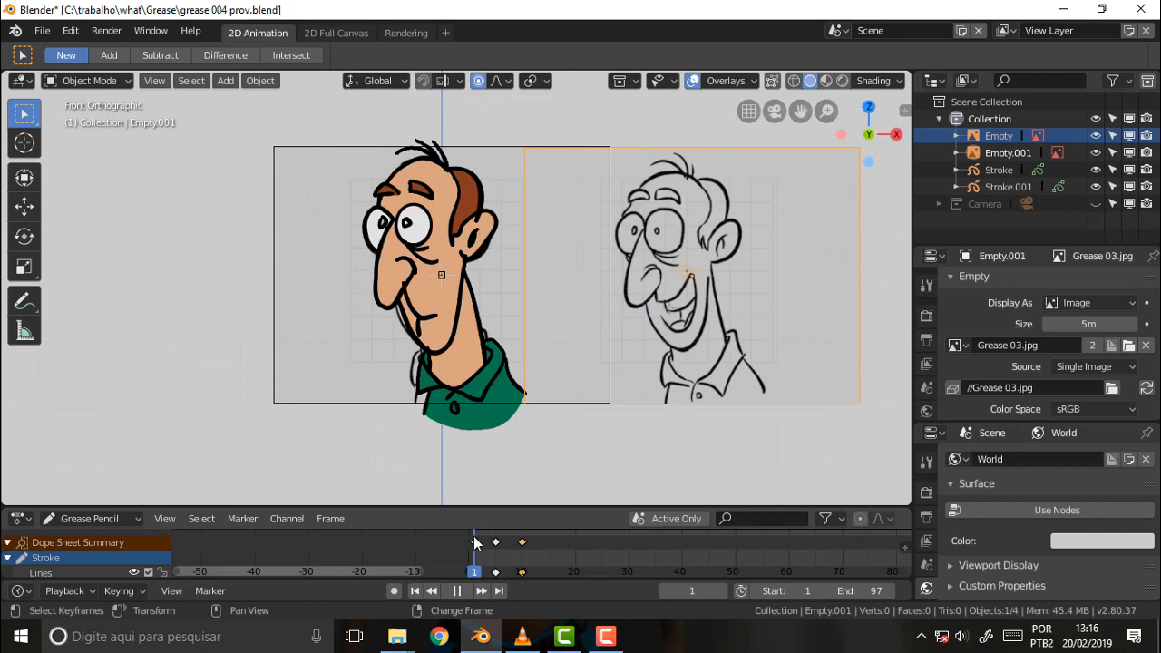
key("space")
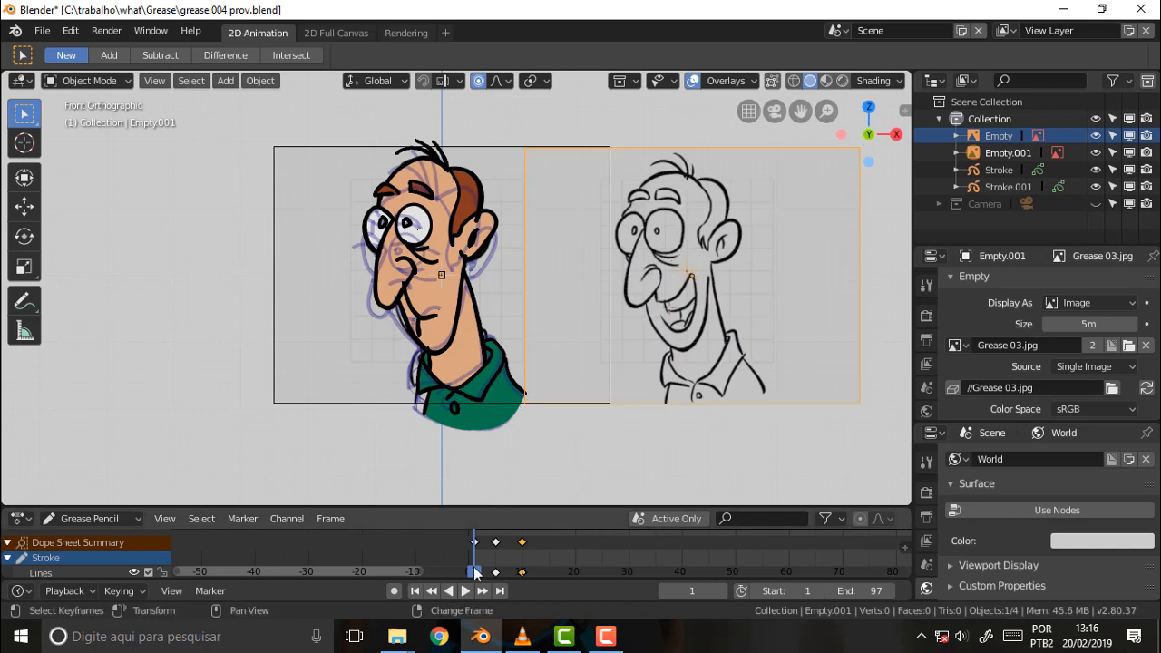
key("space")
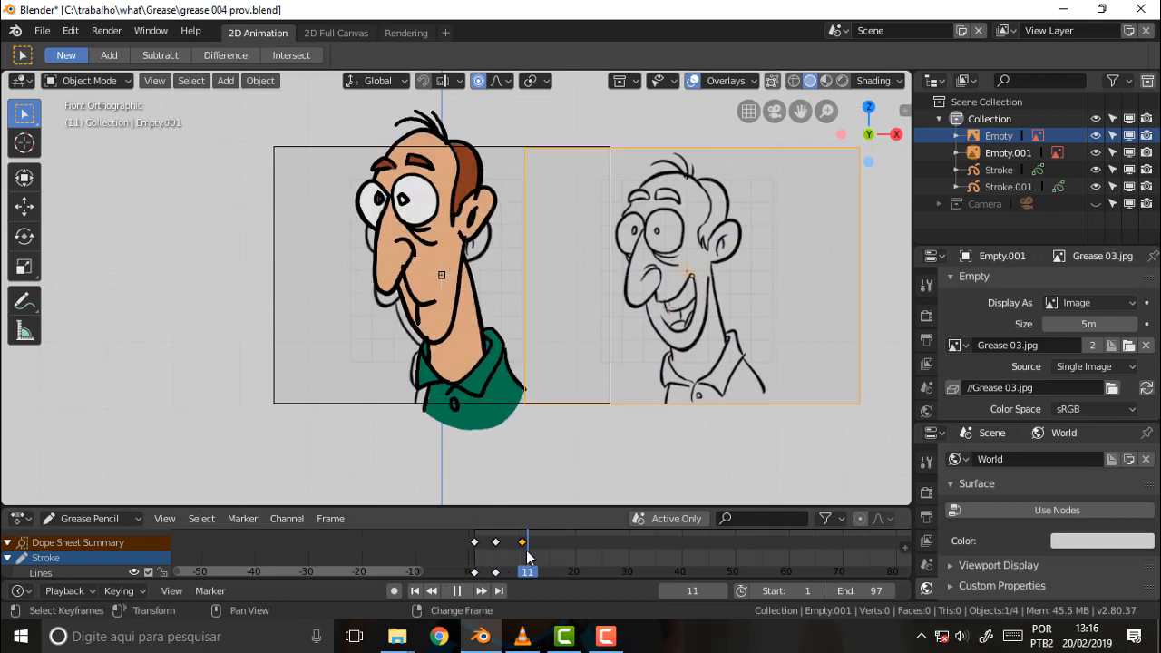
mouse_move(527, 551)
right_mouse_down()
mouse_move(481, 555)
mouse_move(522, 564)
right_mouse_up()
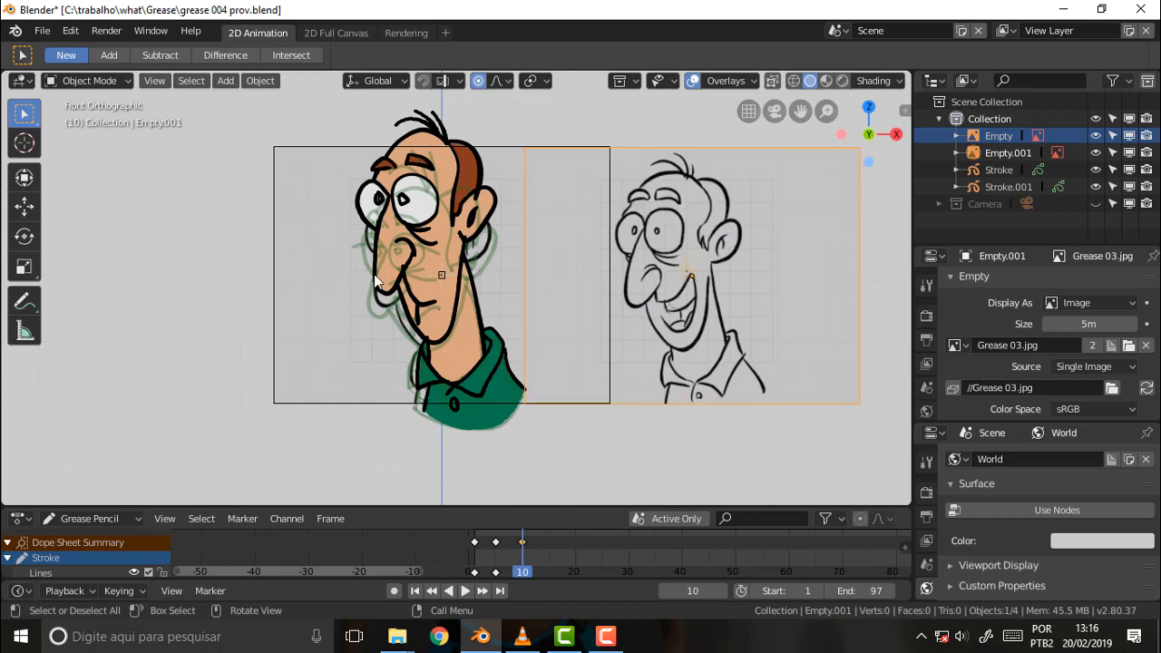
left_click(87, 81)
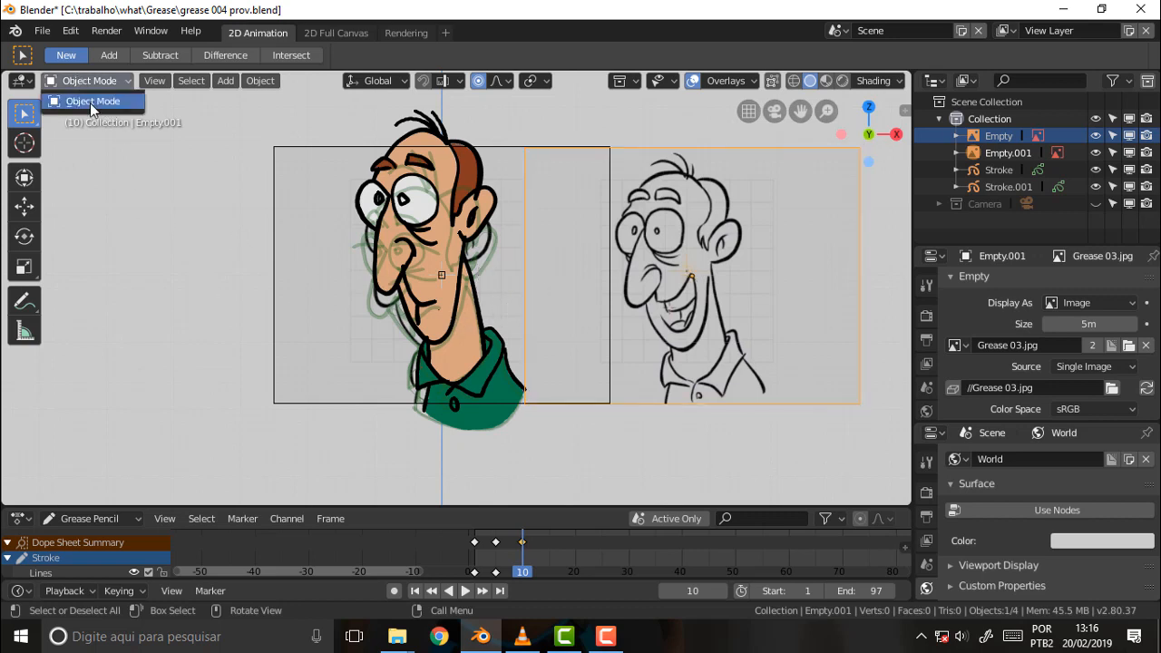
left_click(91, 103)
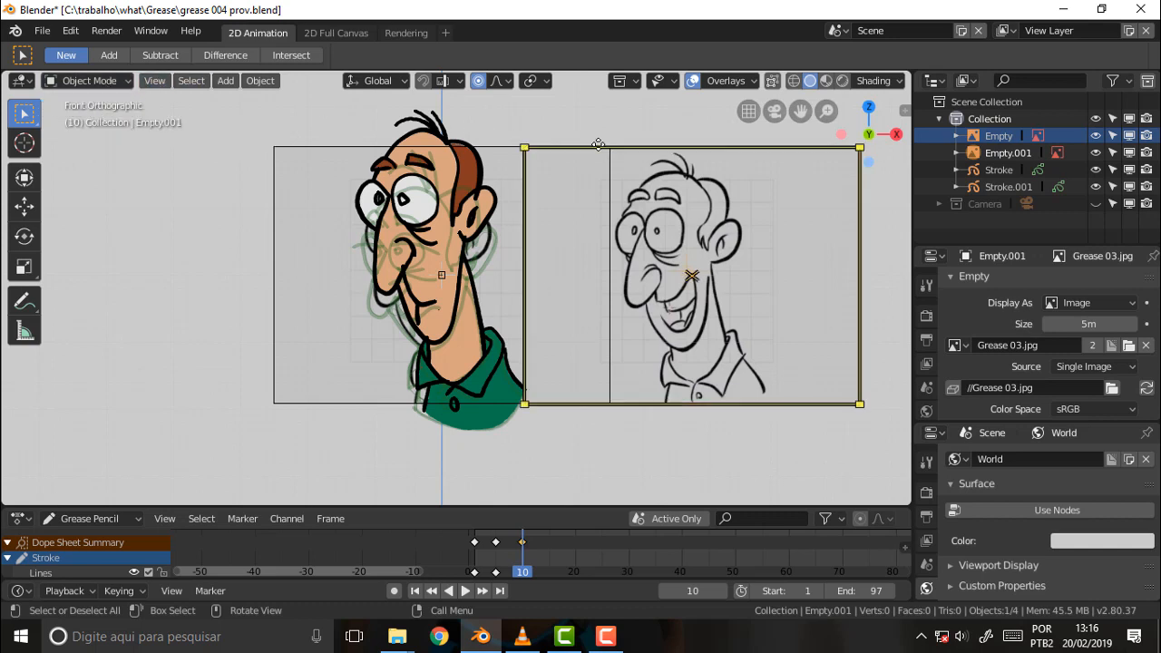
Step: Switch the Stroke object to Draw mode and erase over the character's mouth with Eraser Point, on the Fills layer and the Lines layer
left_click(998, 173)
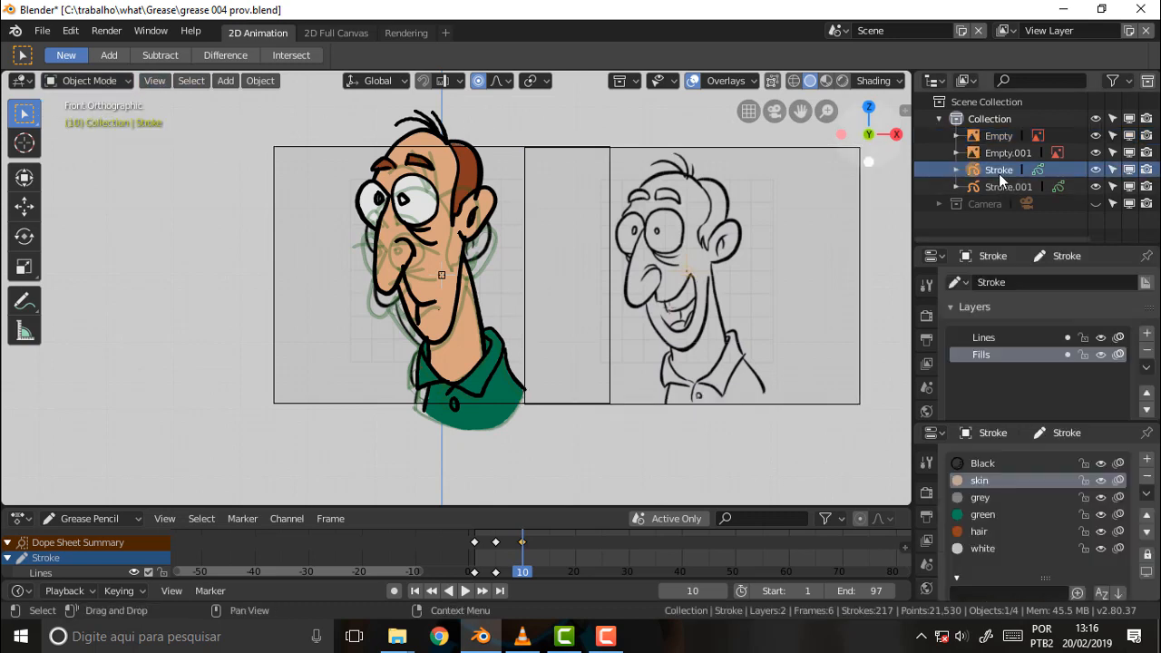
left_click(89, 81)
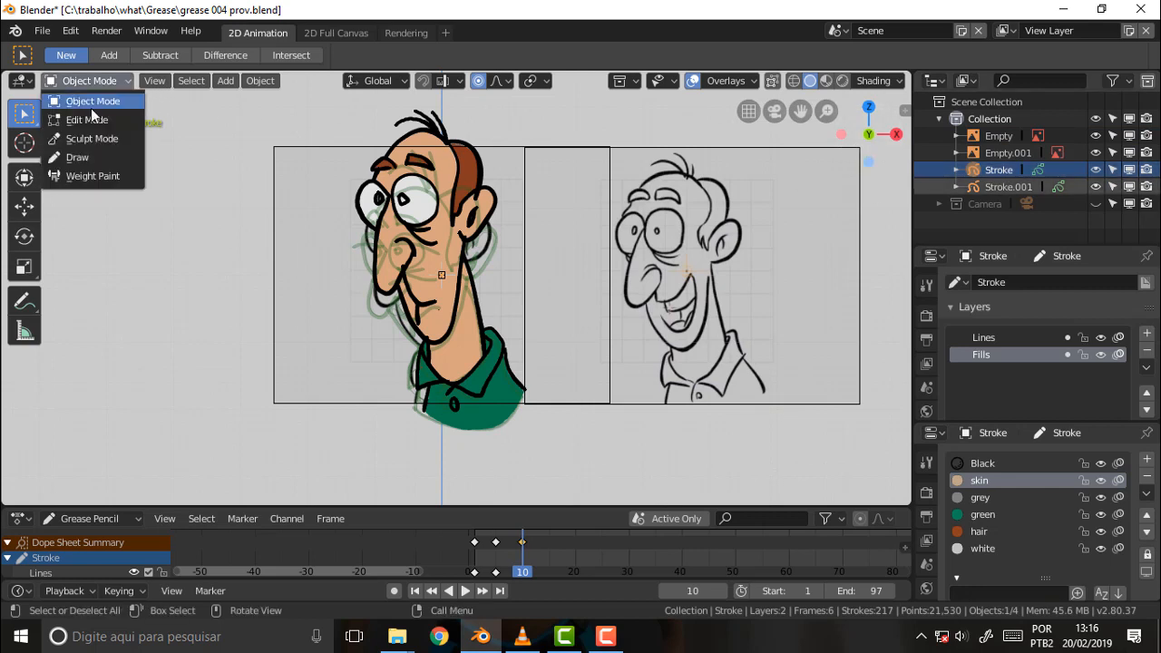
left_click(87, 157)
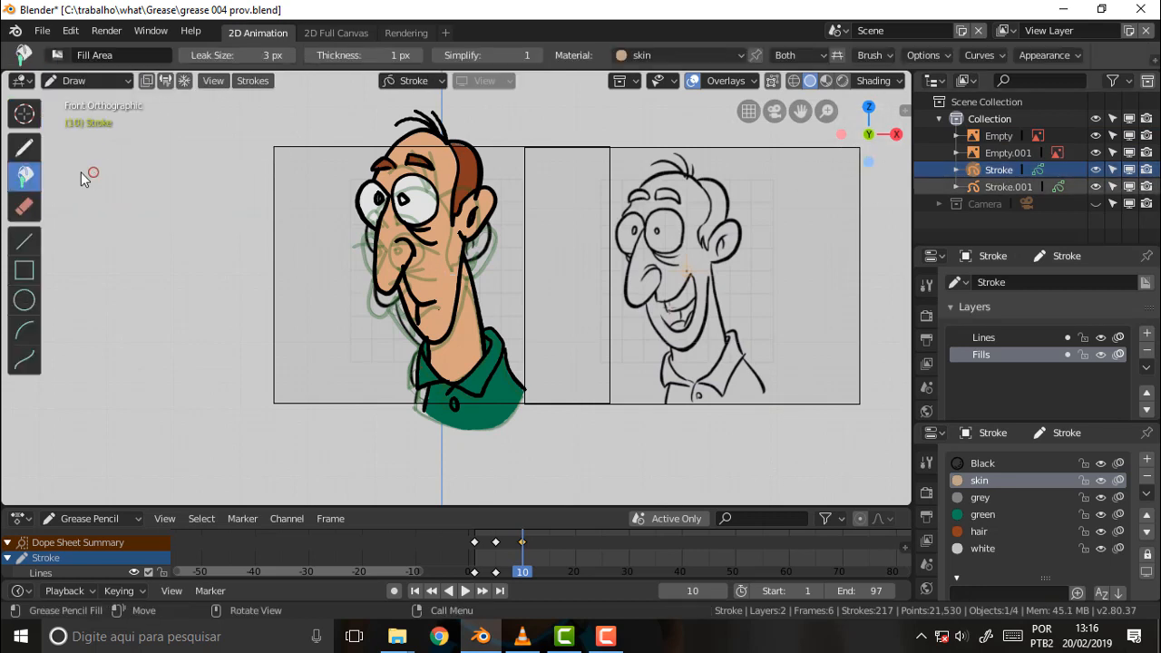
left_click(23, 207)
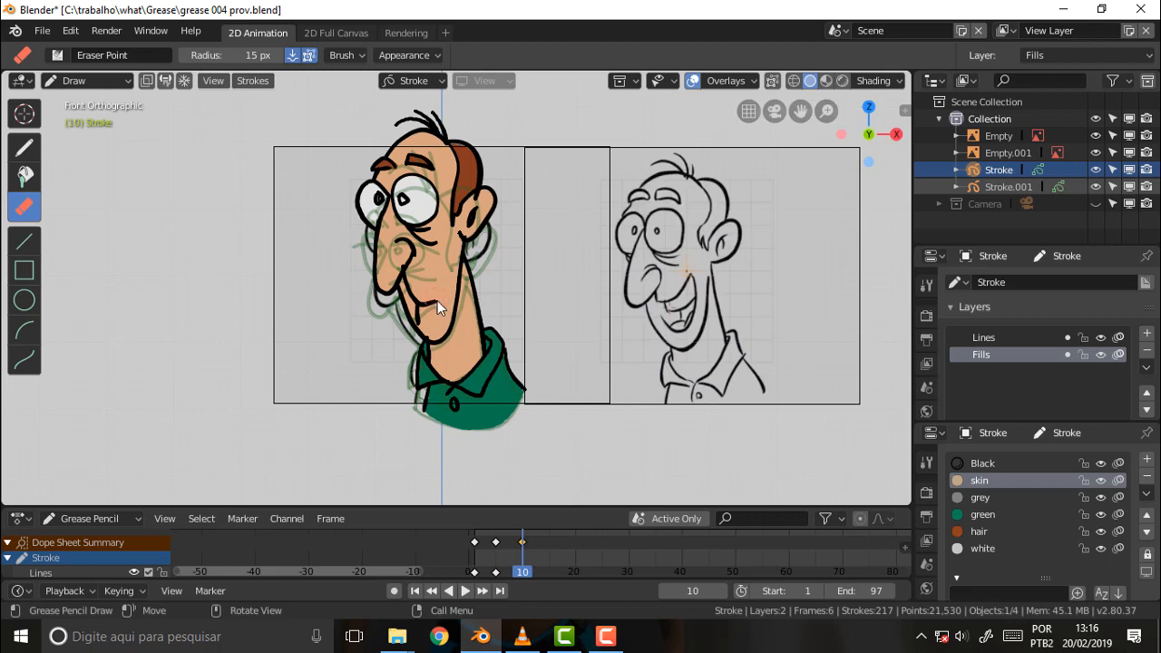
left_click_drag(435, 302, 421, 304)
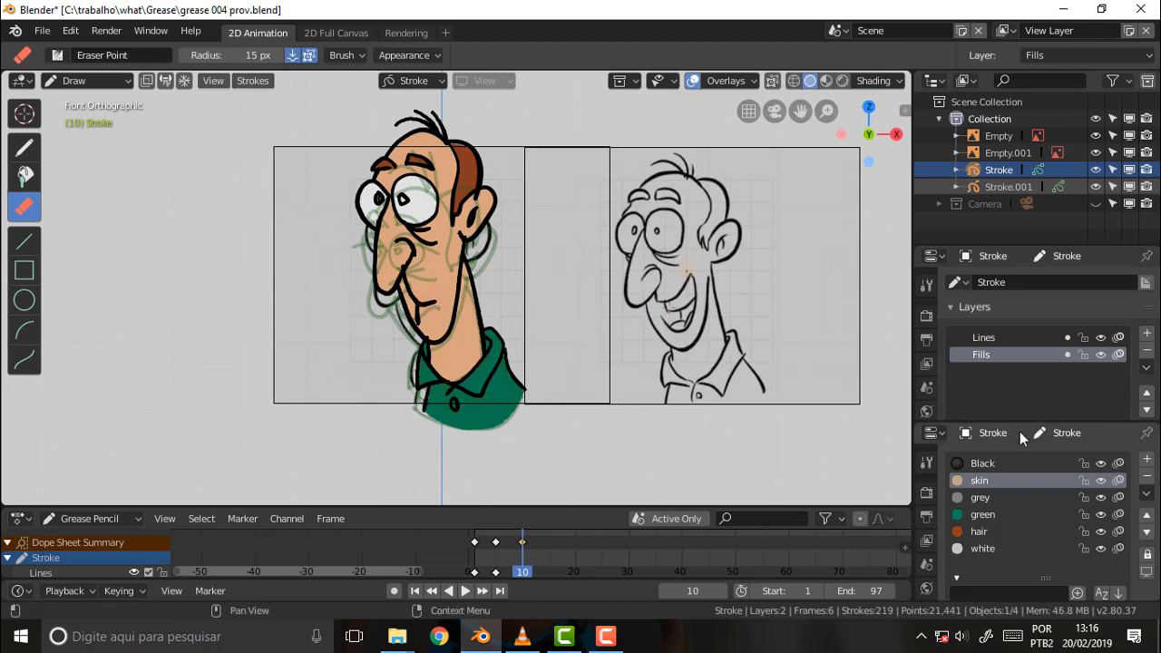
left_click(989, 338)
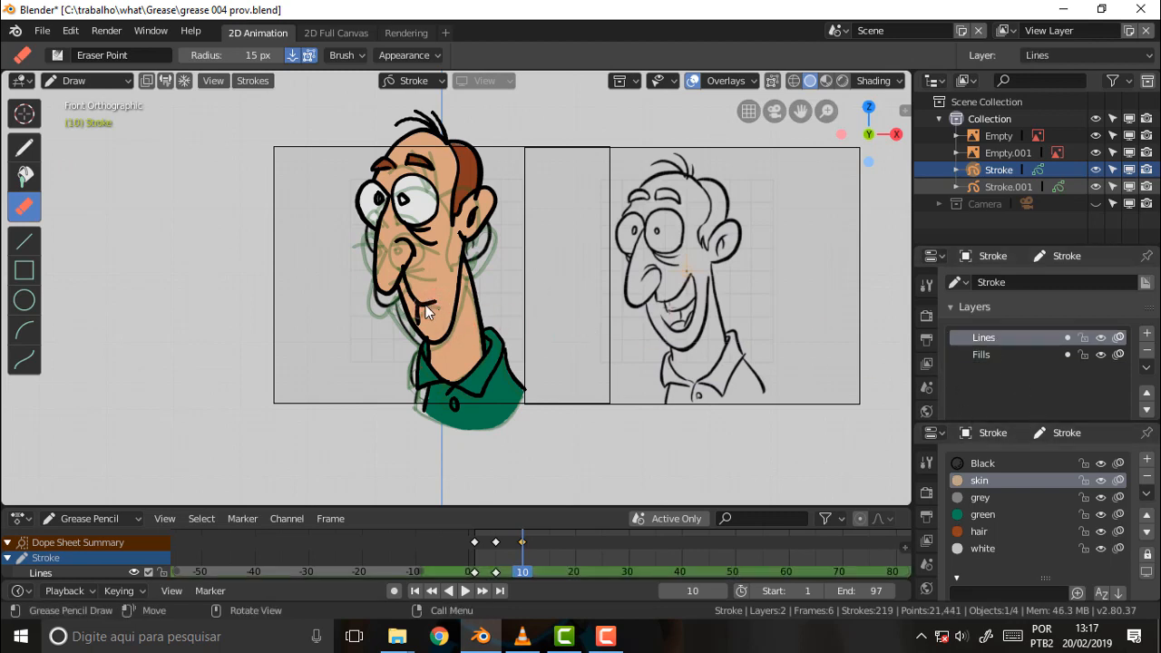
left_click_drag(429, 303, 428, 315)
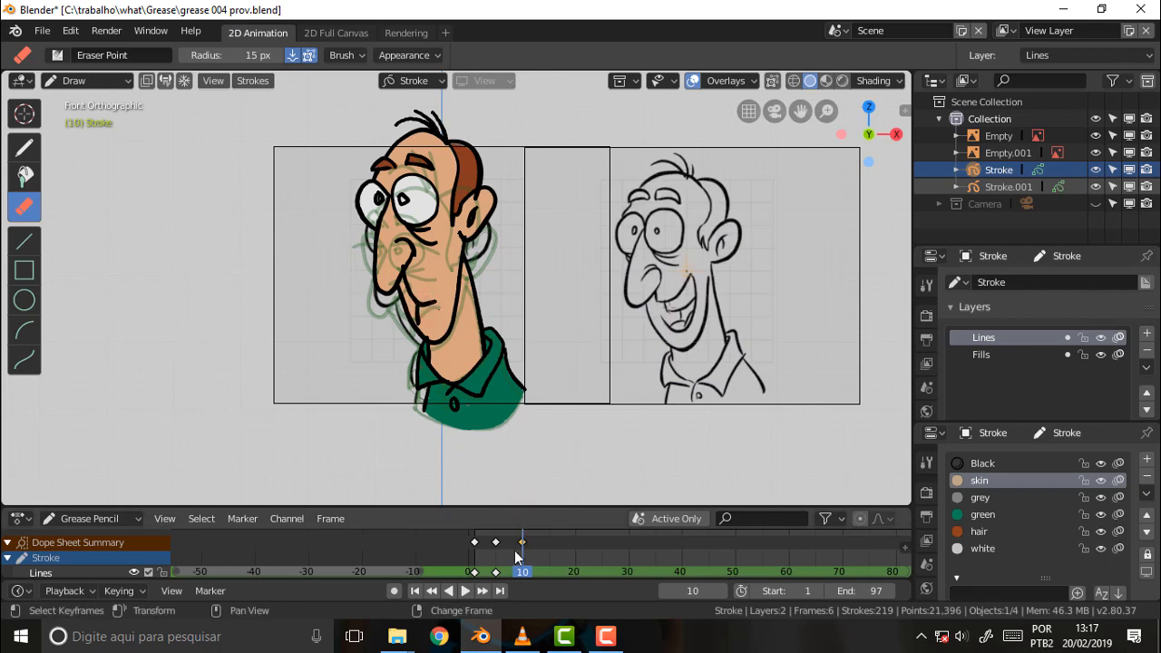
Step: Select the duplicate Stroke.001 object and erase at the mouth line on its Lines layer, staying at frame 10
scroll(519, 570, "right", 5, "ctrl")
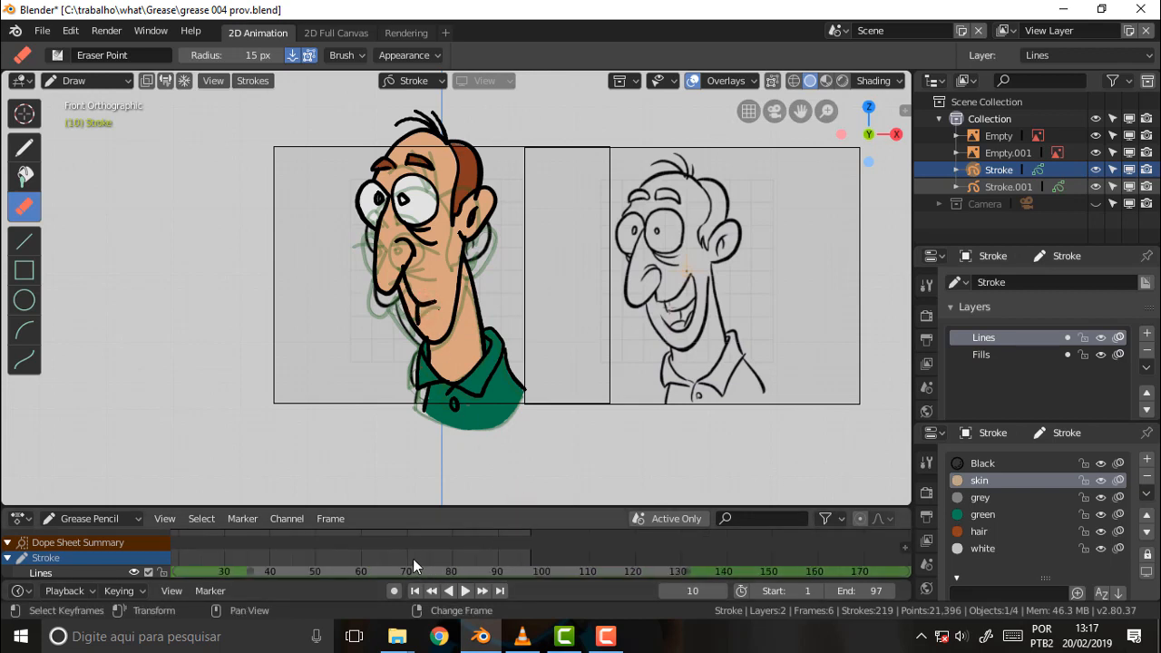
scroll(410, 558, "up", 2)
scroll(410, 557, "up", 5)
middle_click_drag(443, 554, 1, 542)
middle_click_drag(261, 559, 830, 560)
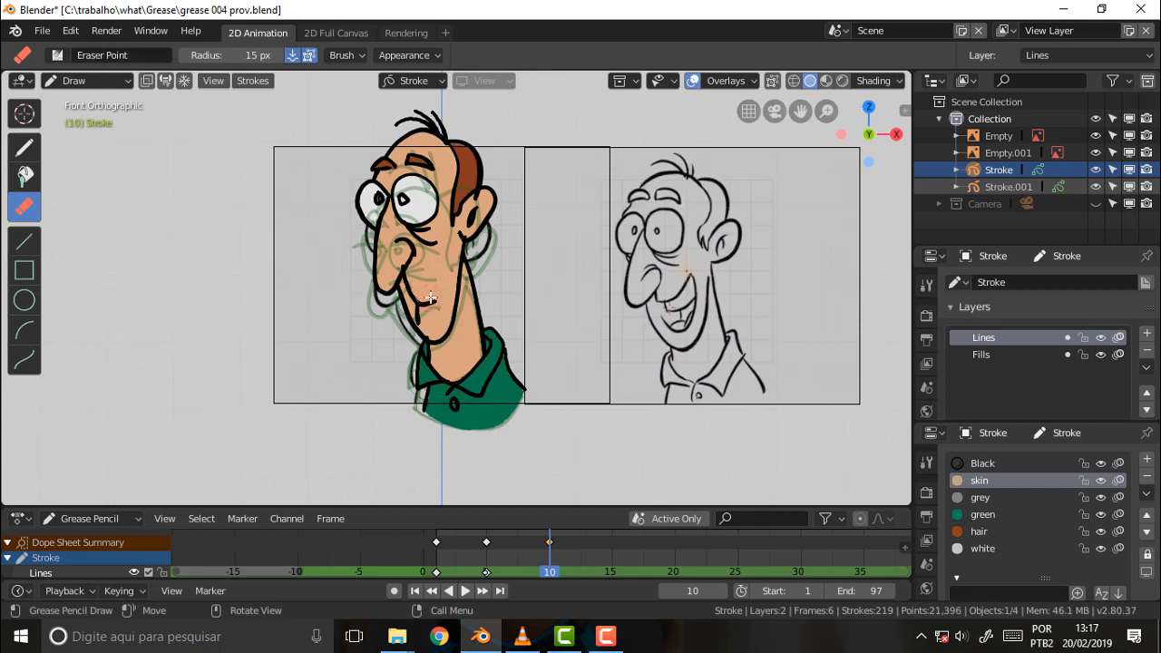
left_click(1000, 187)
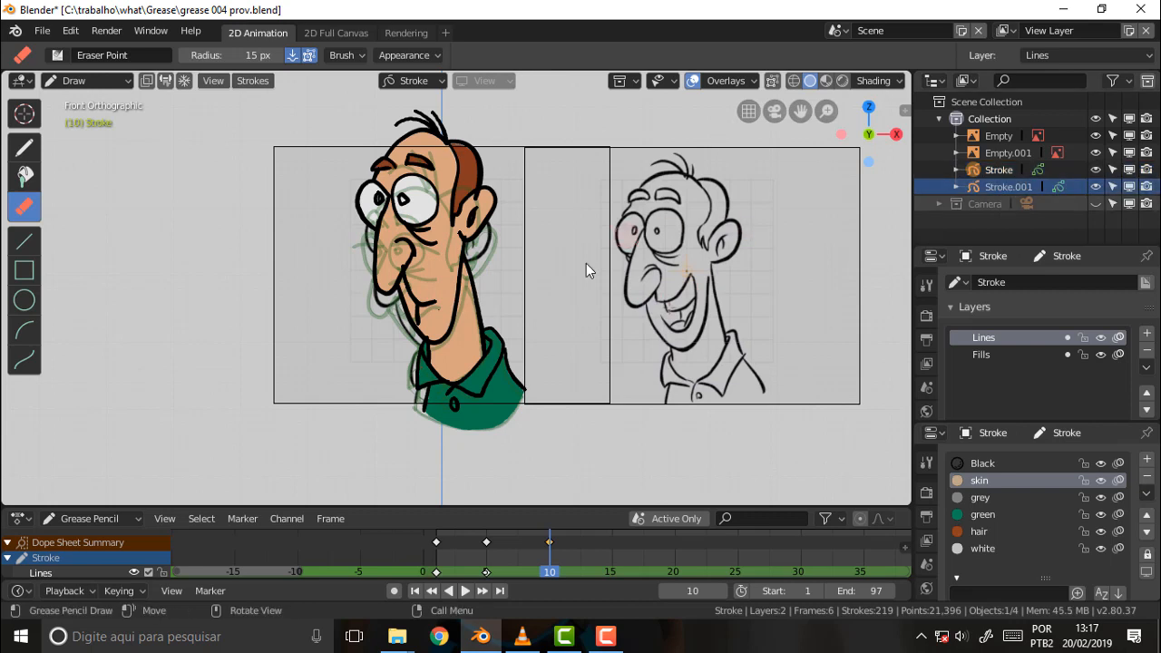
left_click(431, 309)
mouse_move(551, 571)
left_mouse_down()
mouse_move(441, 571)
mouse_move(550, 535)
left_mouse_up()
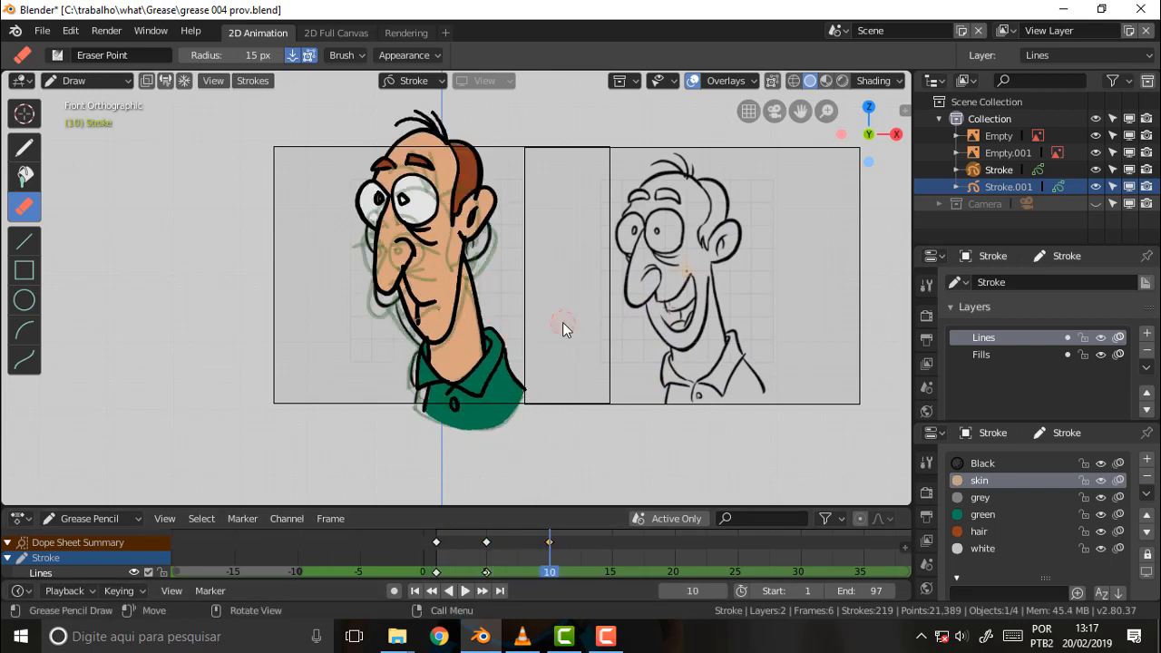